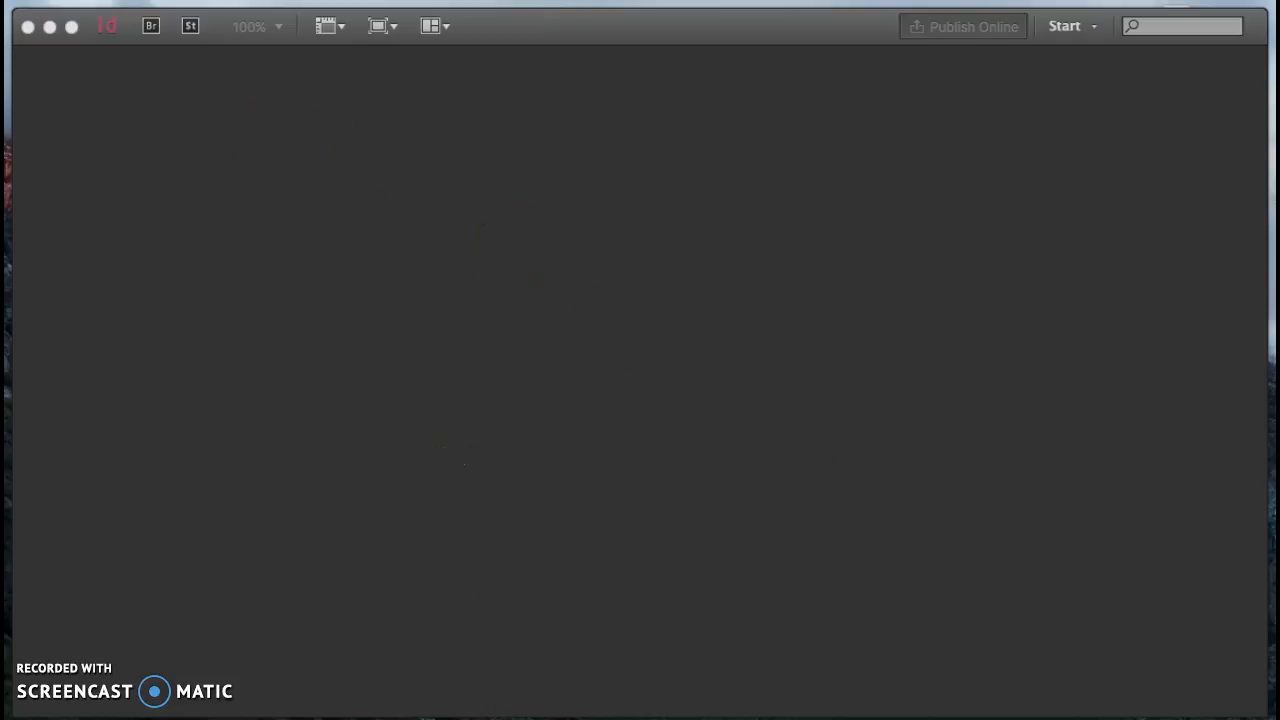
# - In the Units & Increments preferences, set both the horizontal and vertical ruler units to Inches
pyautogui.click(232, 1)
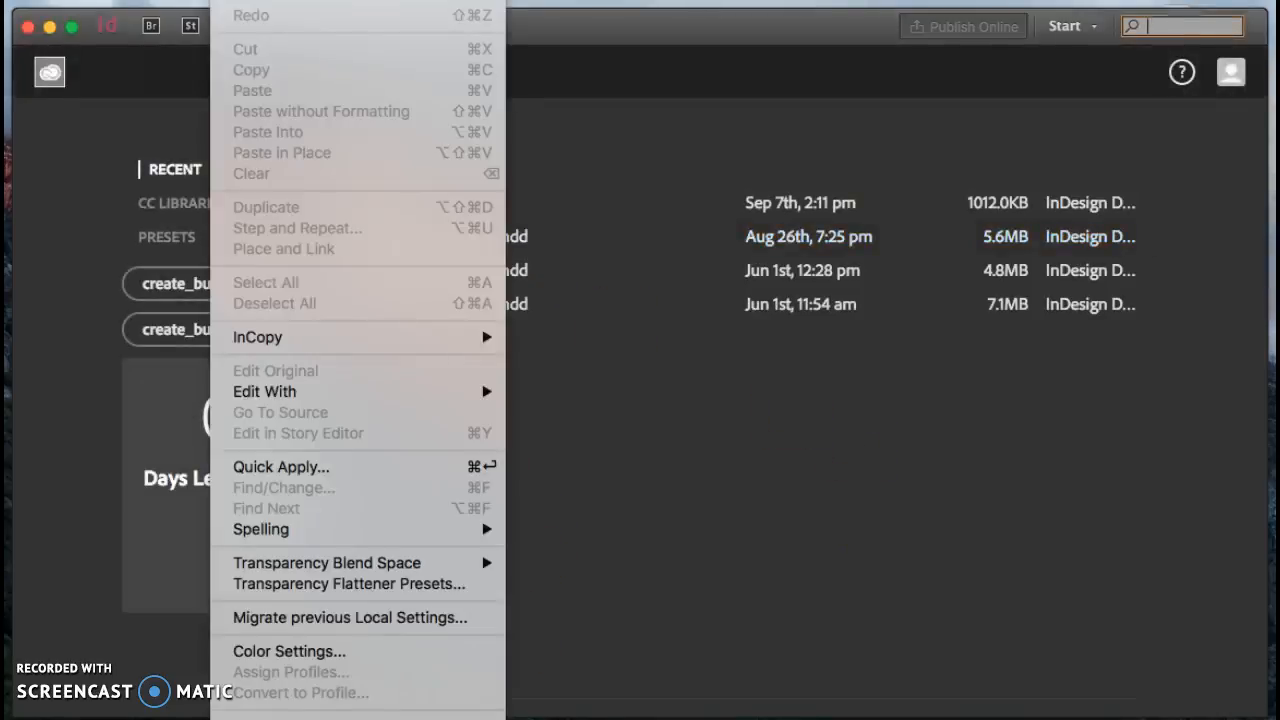
pyautogui.moveTo(187, 1)
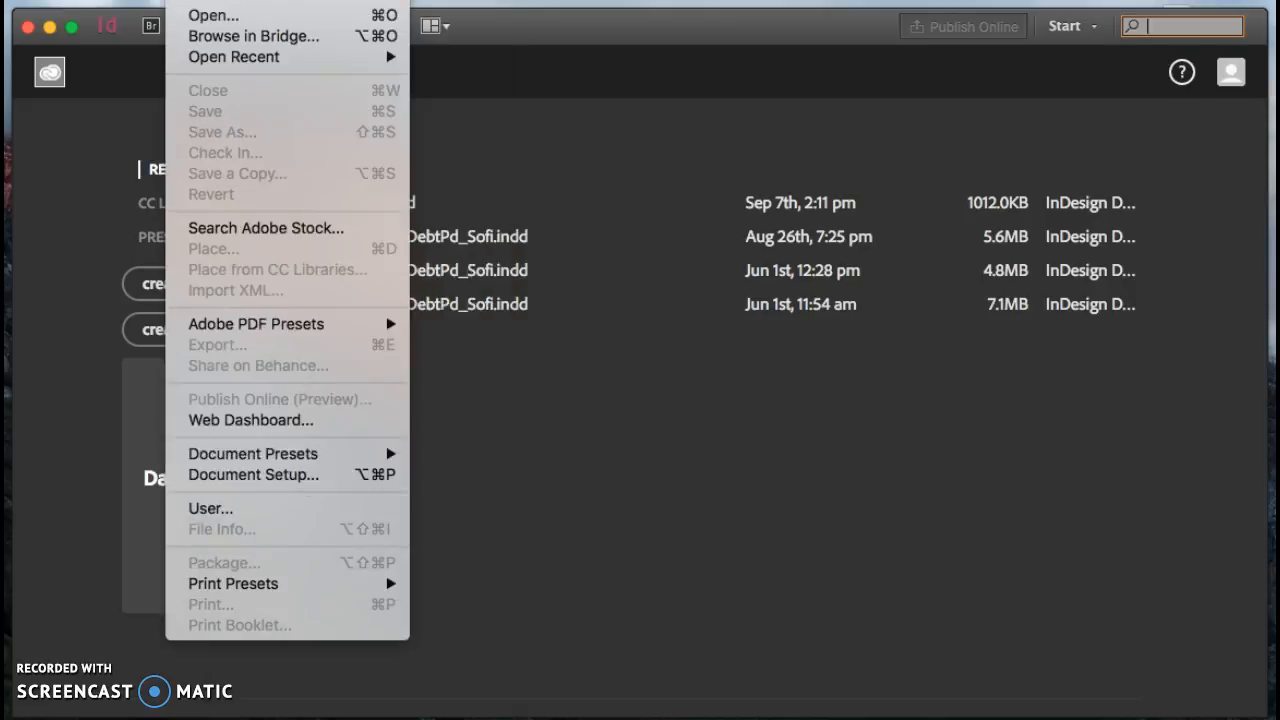
pyautogui.moveTo(90, 1)
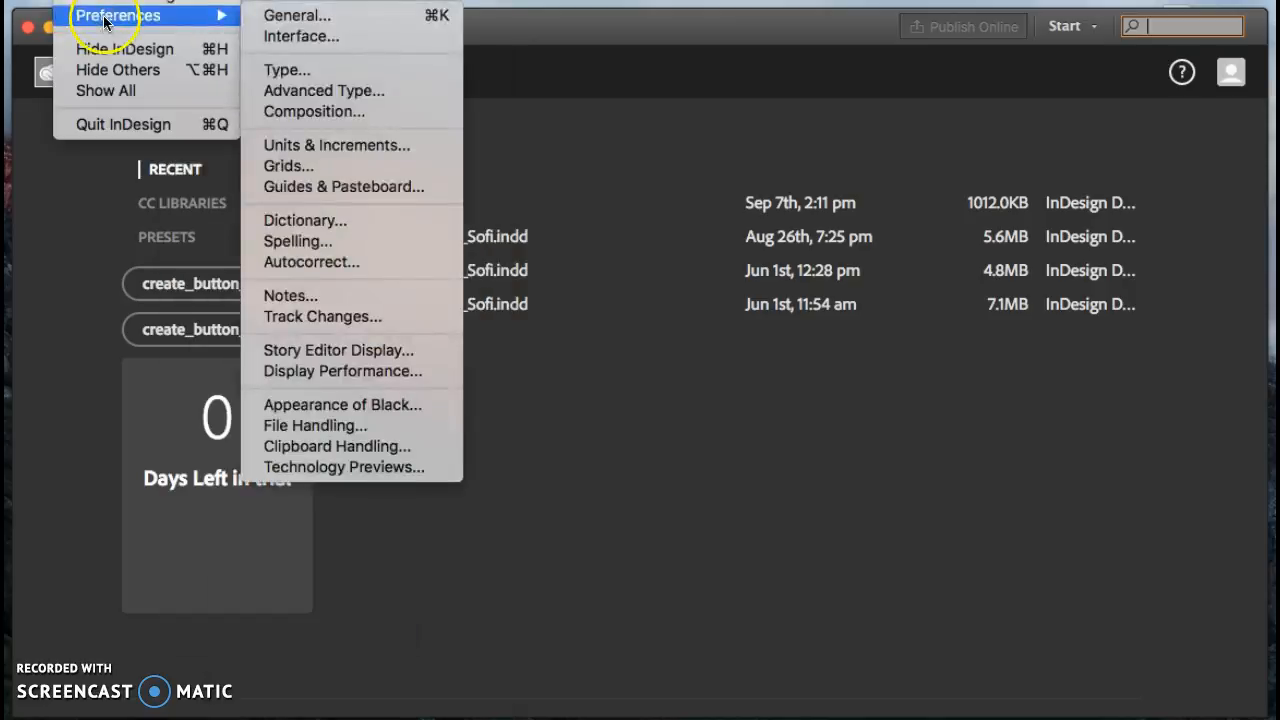
pyautogui.moveTo(228, 1)
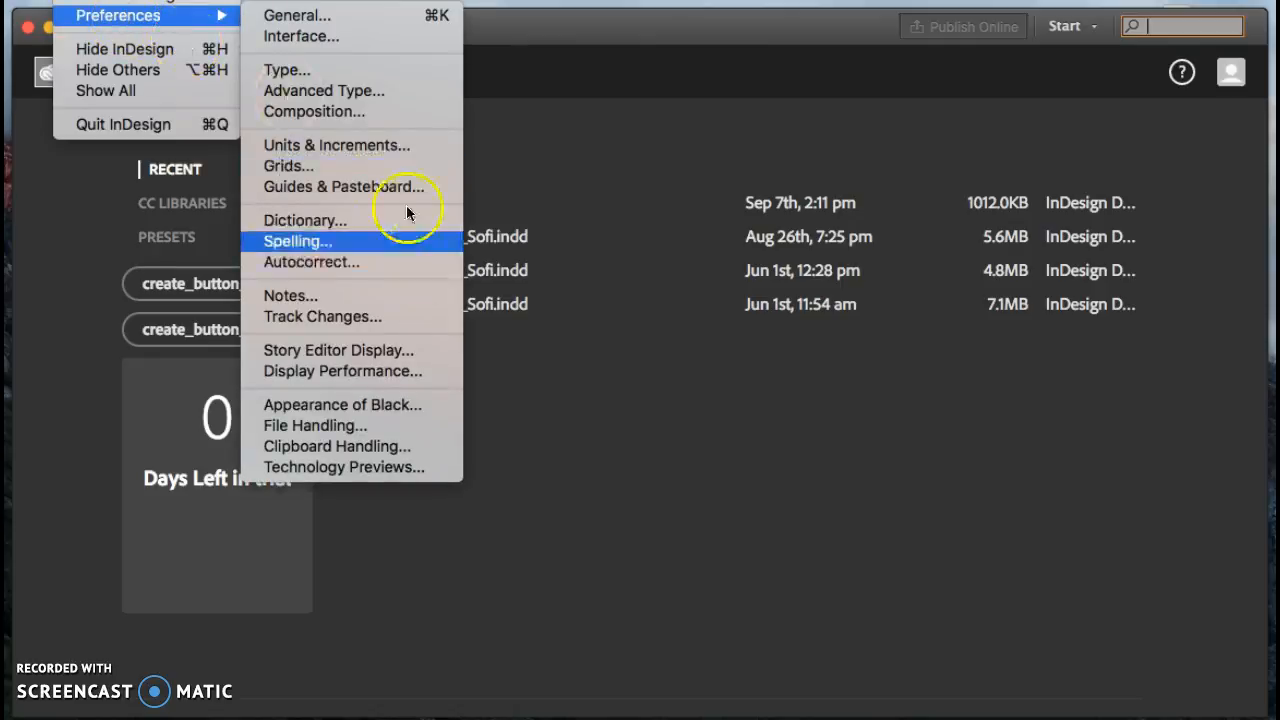
pyautogui.click(379, 146)
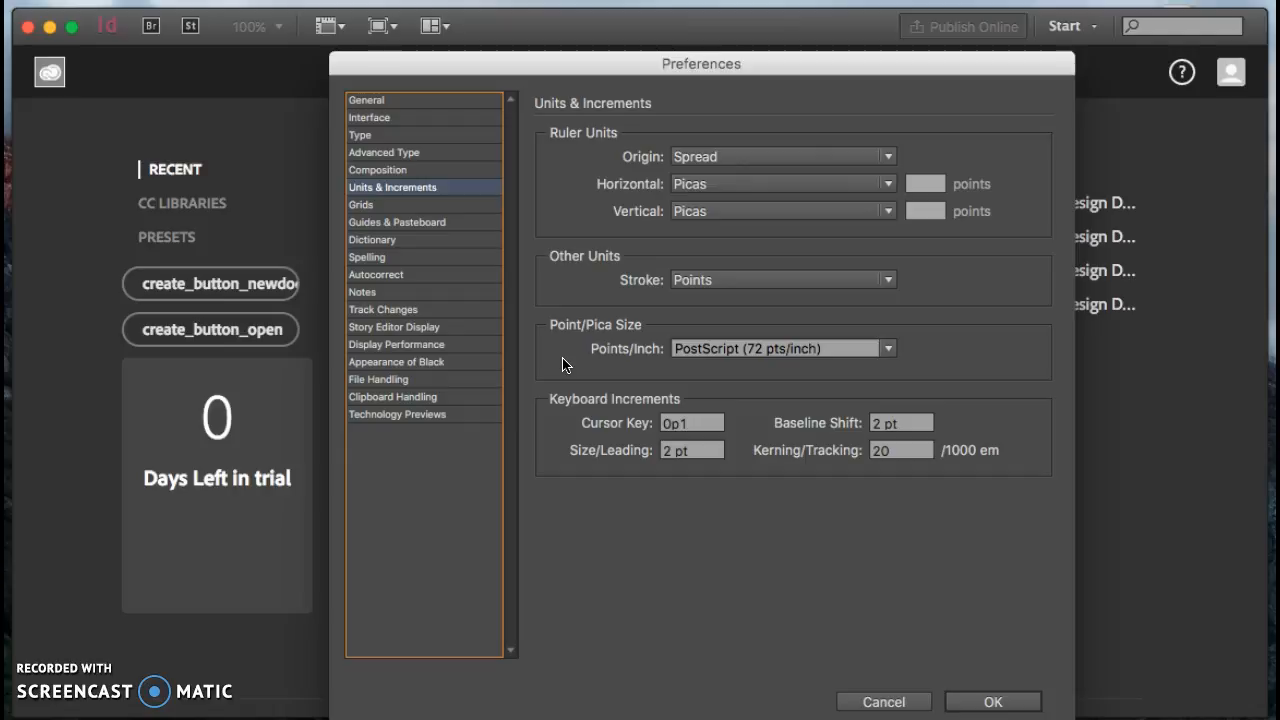
pyautogui.click(722, 186)
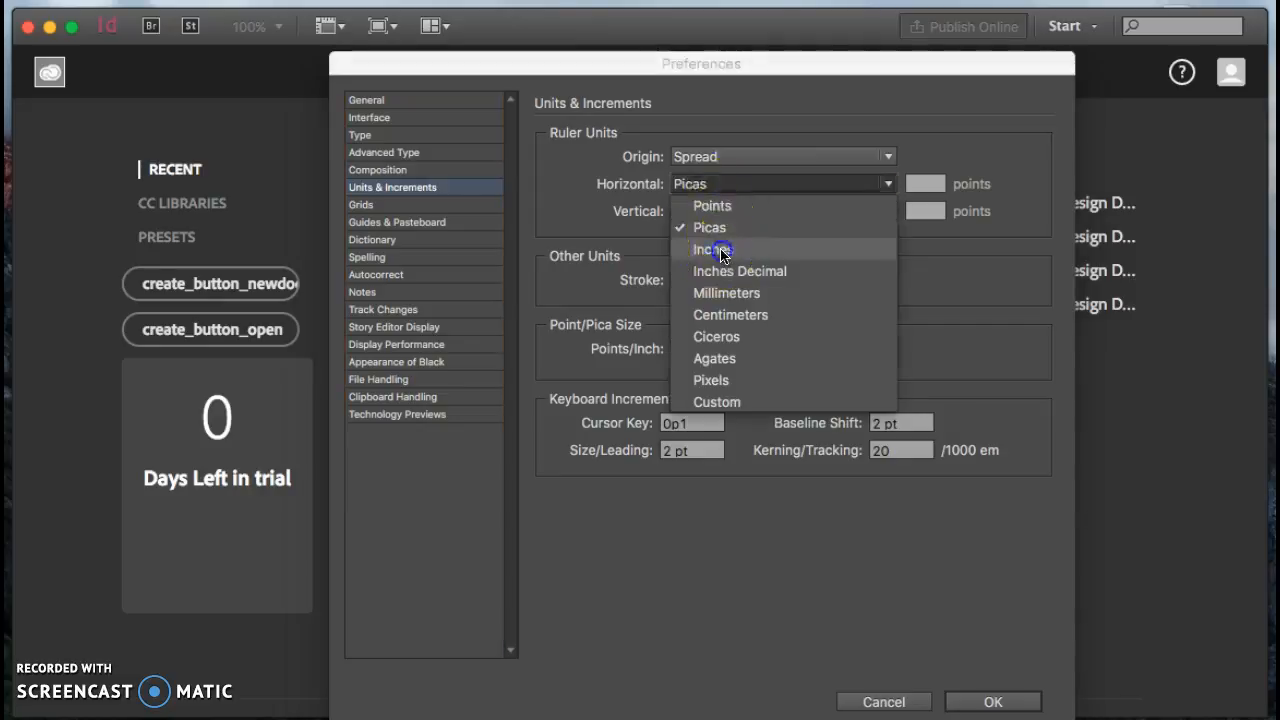
pyautogui.click(724, 252)
pyautogui.click(738, 210)
pyautogui.click(736, 278)
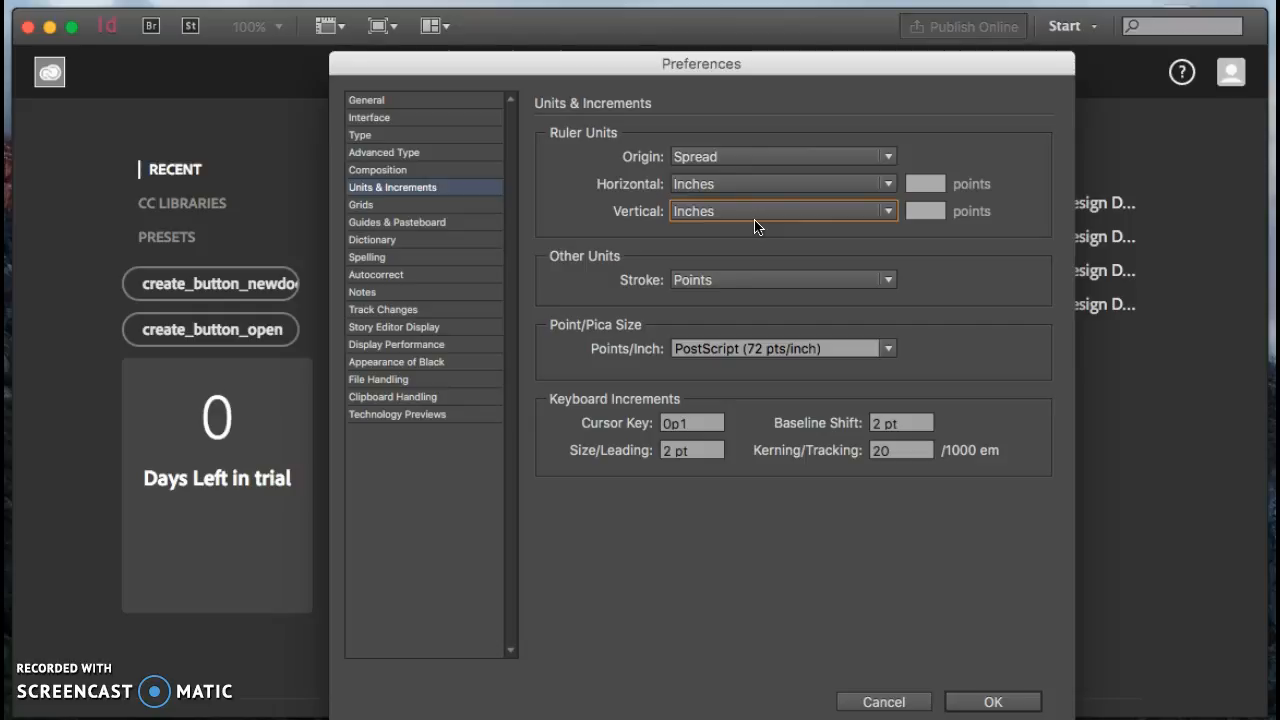
# - Set the ruler origin to Page and apply the preferences
pyautogui.click(747, 162)
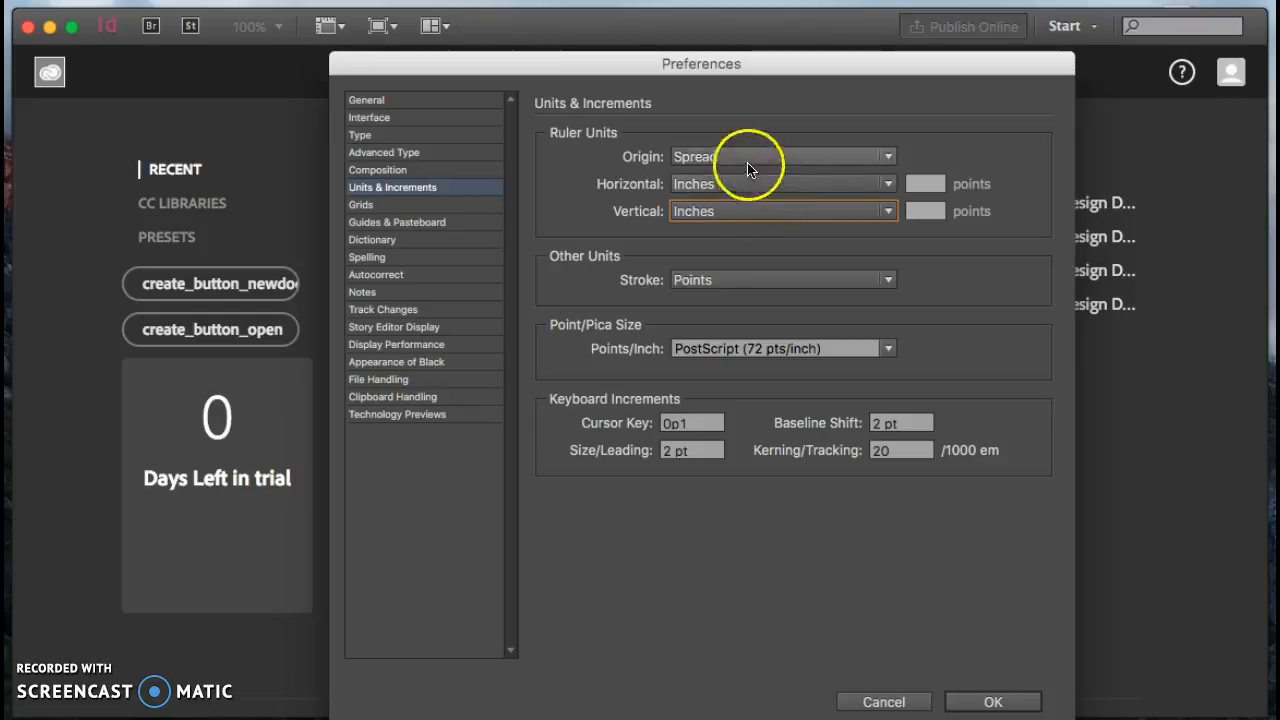
pyautogui.click(741, 201)
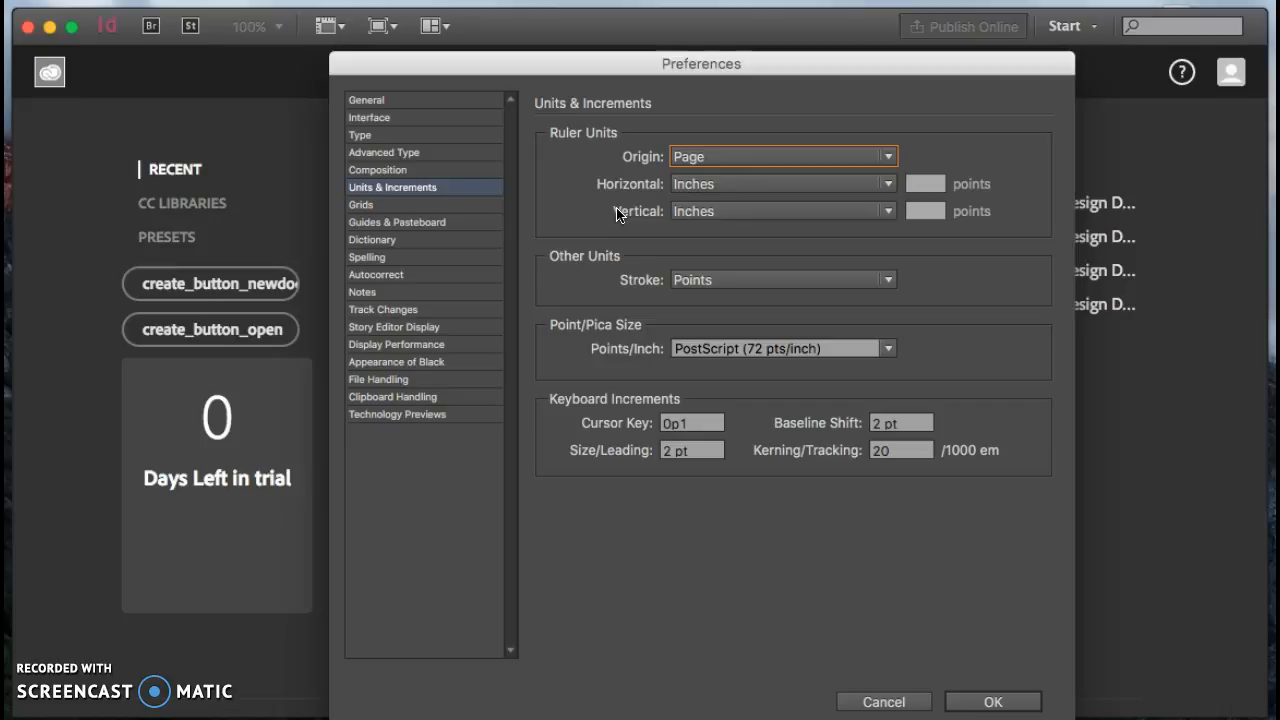
pyautogui.click(995, 700)
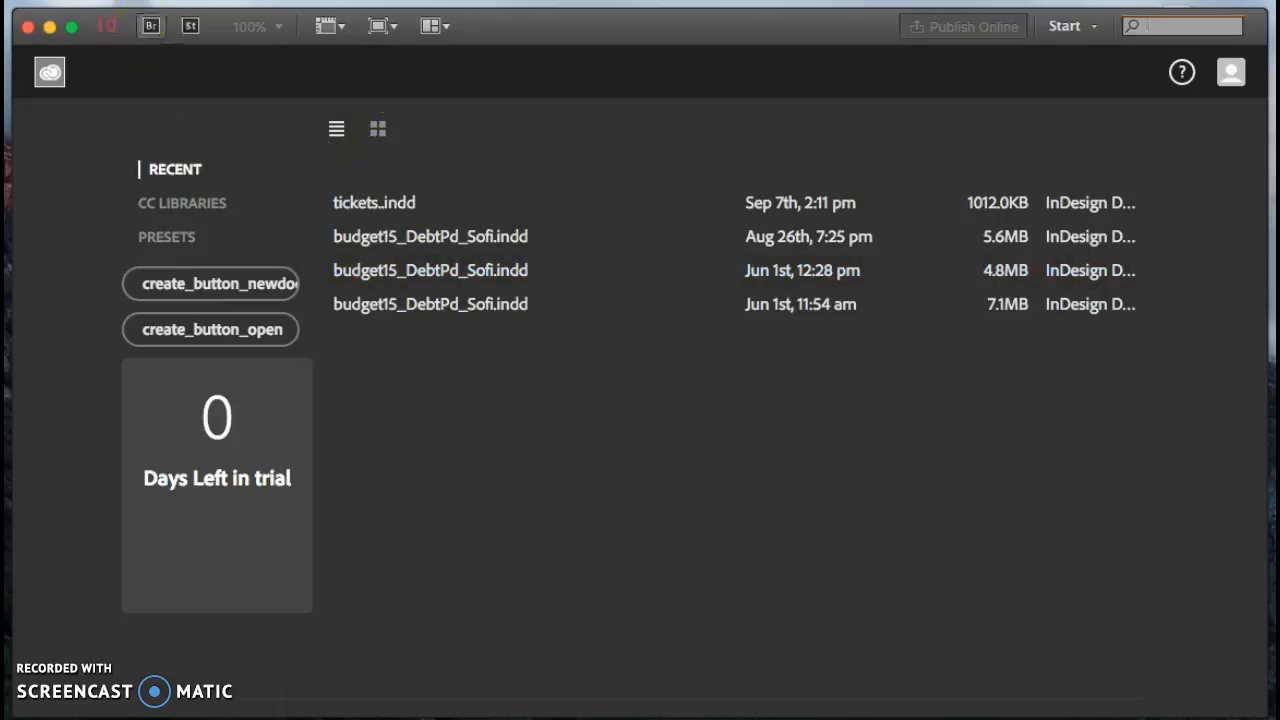
# - Start setting up a new one-page print document with Facing Pages turned off
pyautogui.click(183, 0)
pyautogui.moveTo(183, 0)
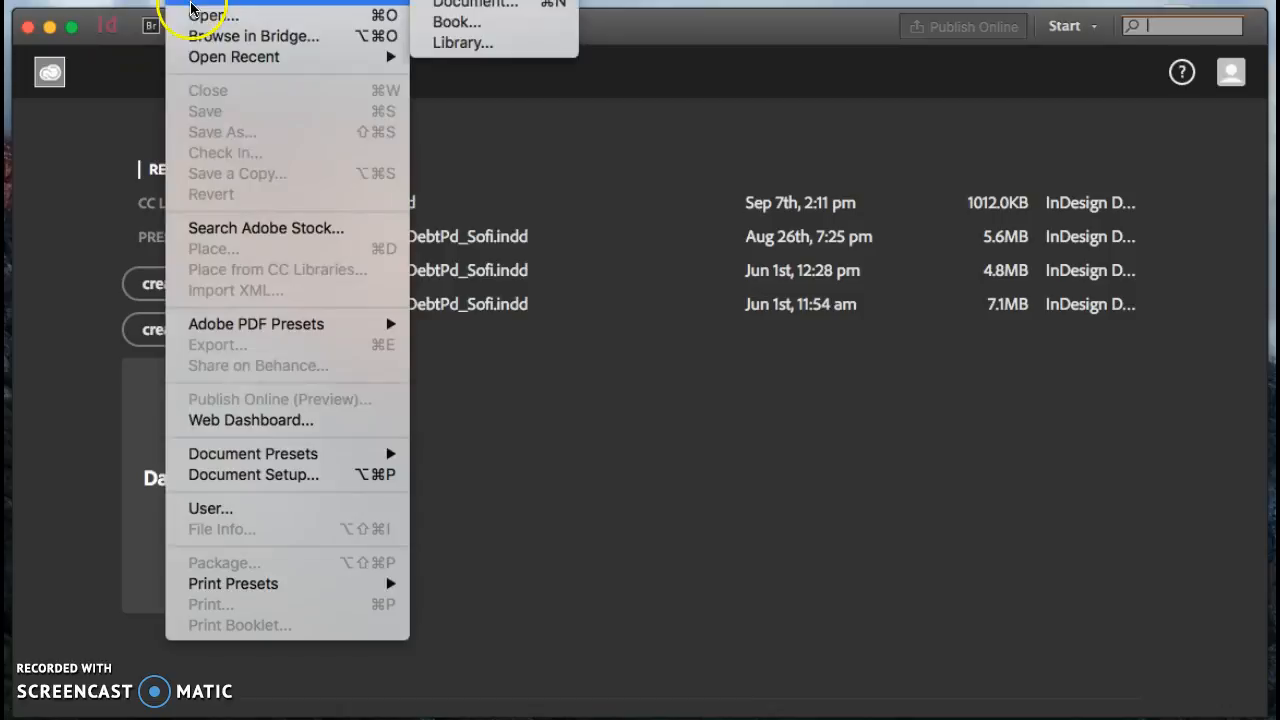
pyautogui.click(475, 3)
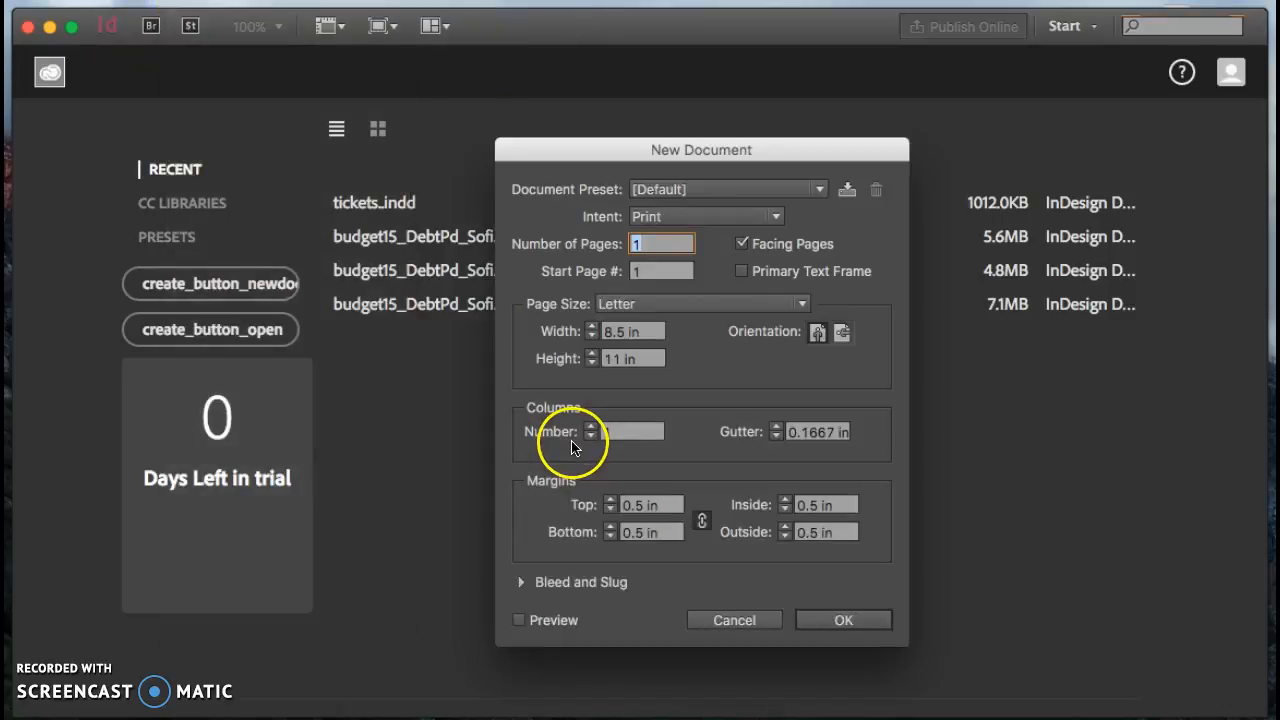
pyautogui.moveTo(607, 151); pyautogui.dragTo(560, 156)
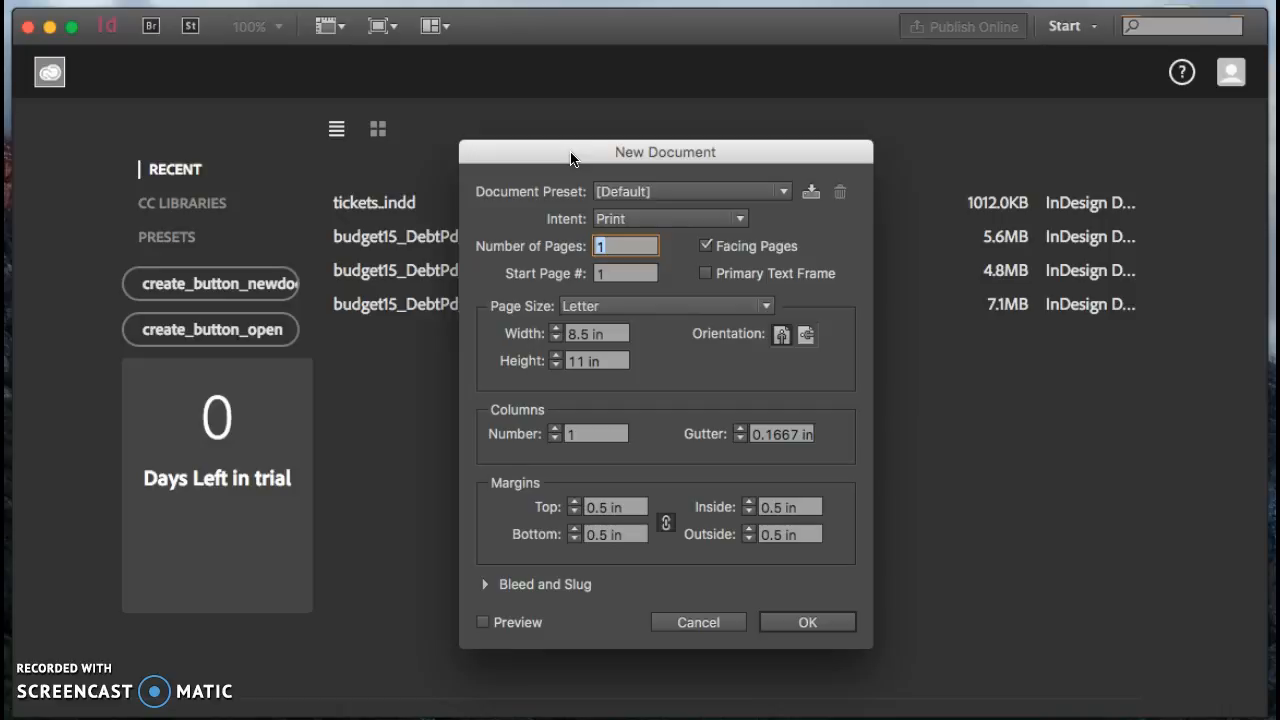
pyautogui.click(706, 246)
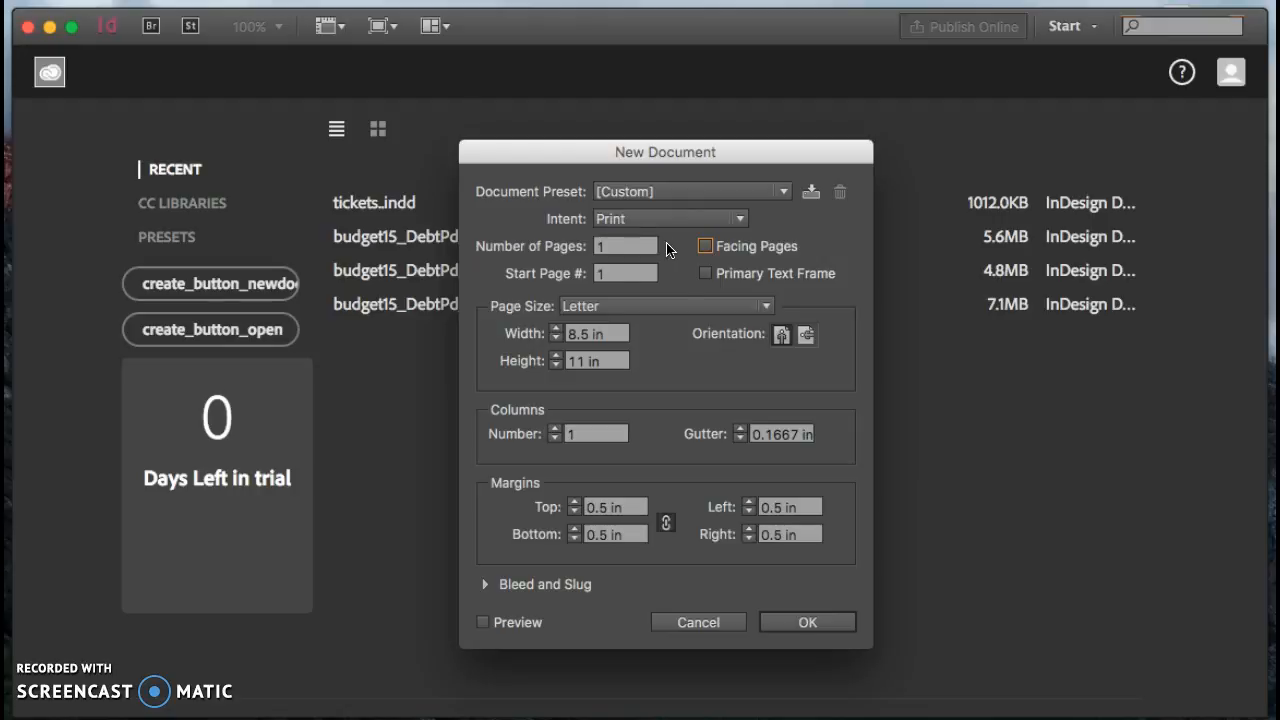
# - Set the new document's page width to 3.5 in and its height to 2 in, keeping a single column
pyautogui.click(581, 336)
pyautogui.click(575, 335)
pyautogui.click(576, 336)
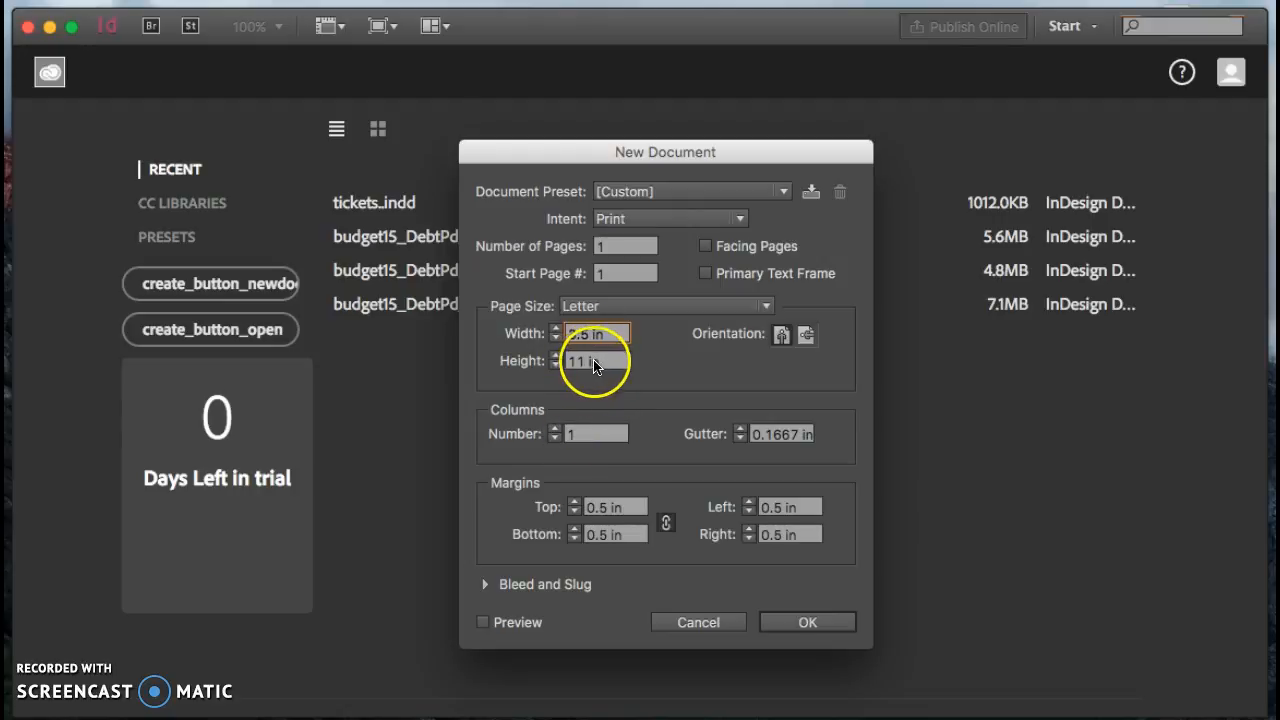
pyautogui.doubleClick(583, 362)
pyautogui.write('2')
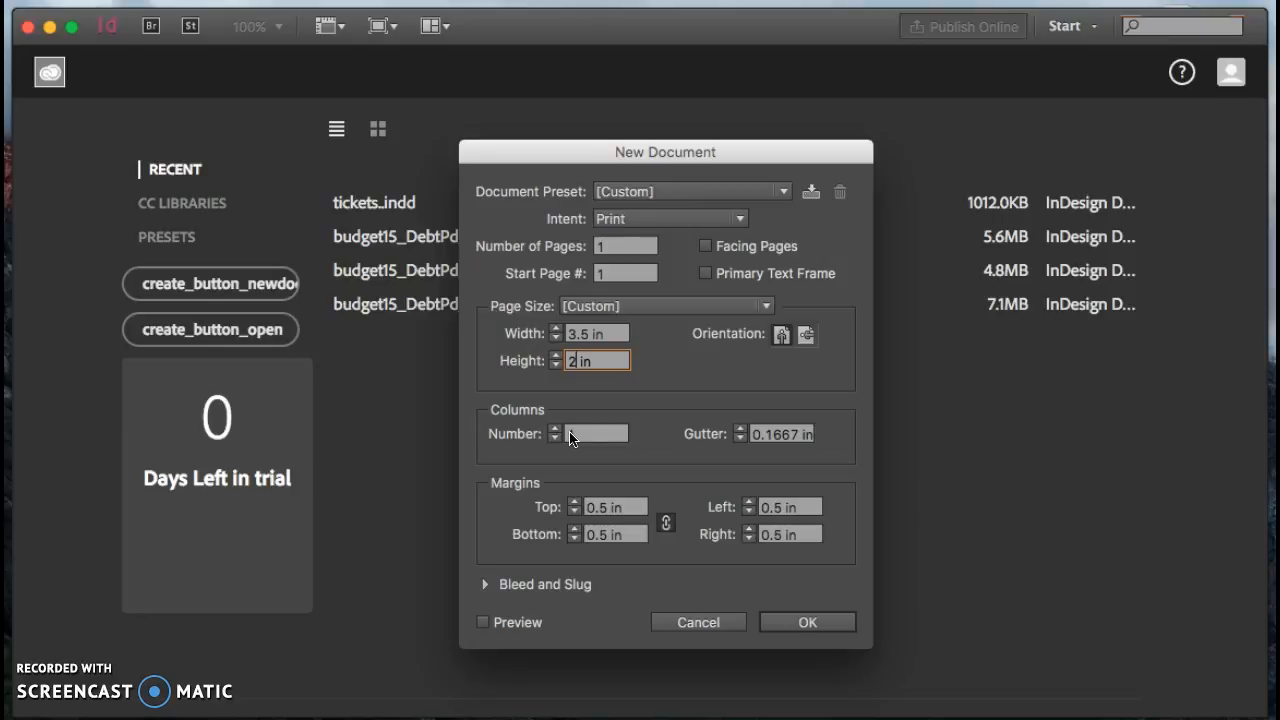
pyautogui.click(512, 438)
pyautogui.click(574, 435)
pyautogui.click(576, 436)
# - Set all four linked margins to 0.25 in and create the business card document
pyautogui.click(588, 508)
pyautogui.press('BackSpace')
pyautogui.press('BackSpace')
pyautogui.write('.2')
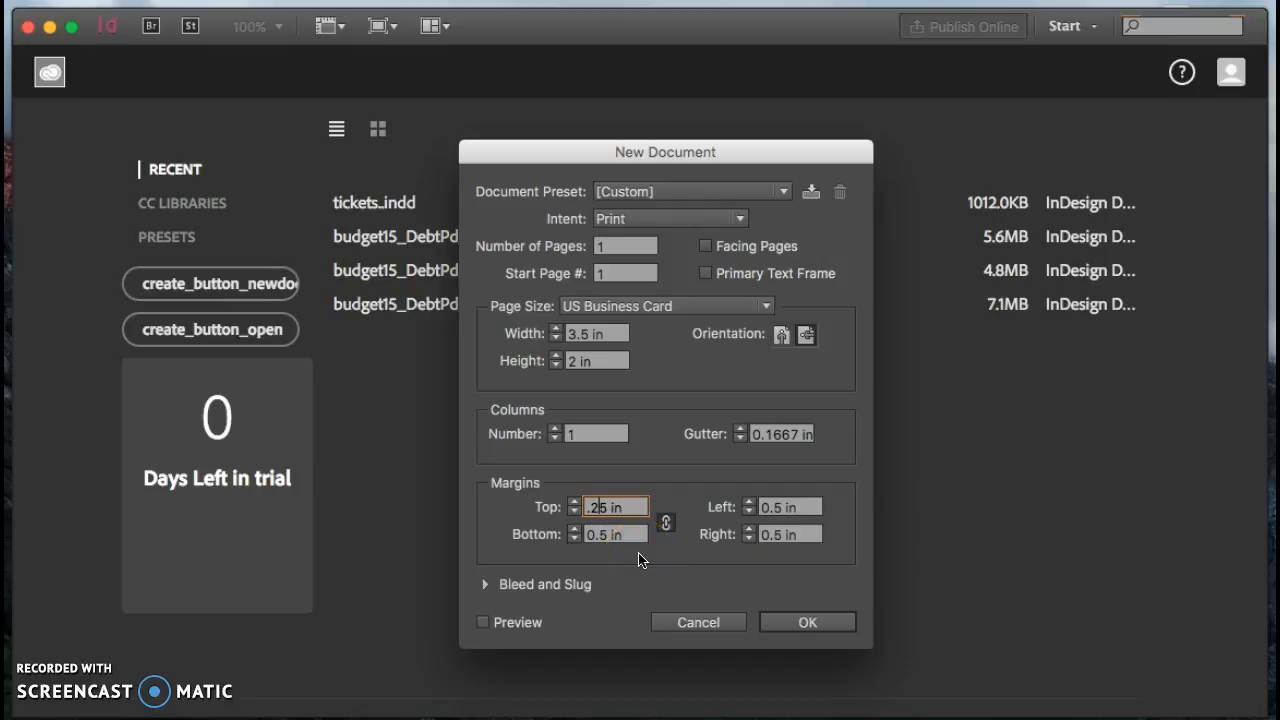
pyautogui.press('Tab')
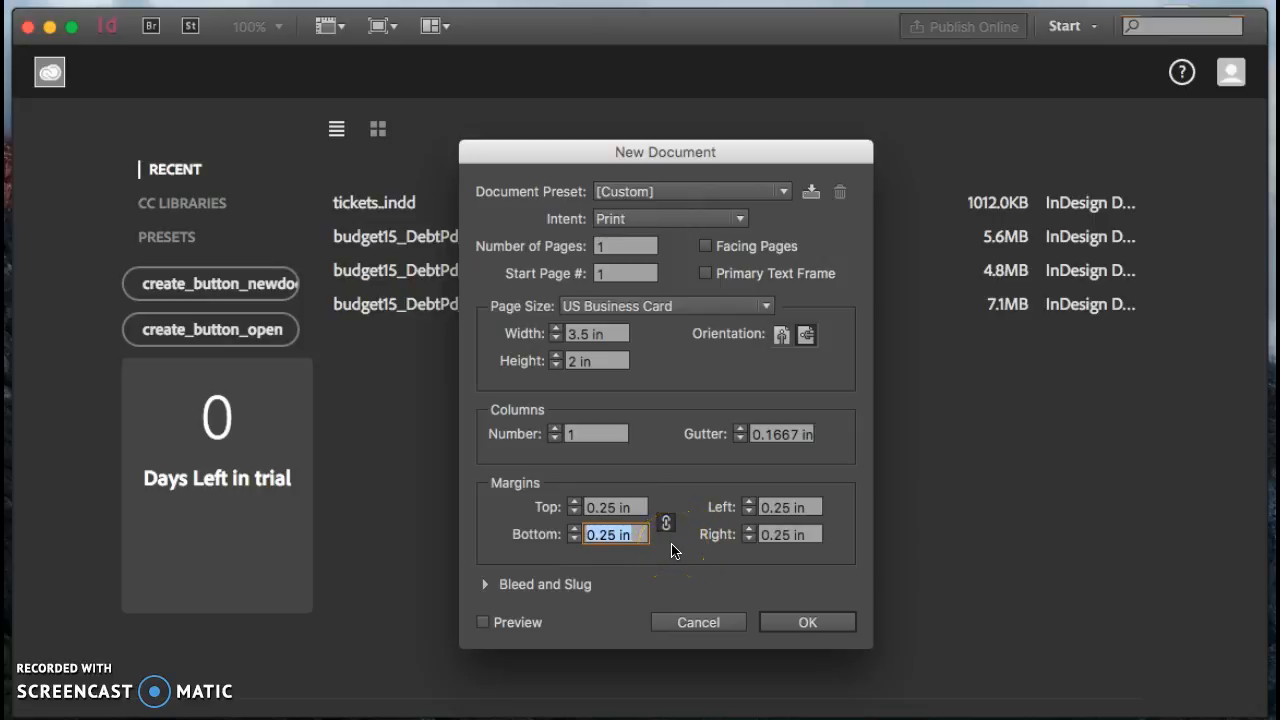
pyautogui.click(814, 624)
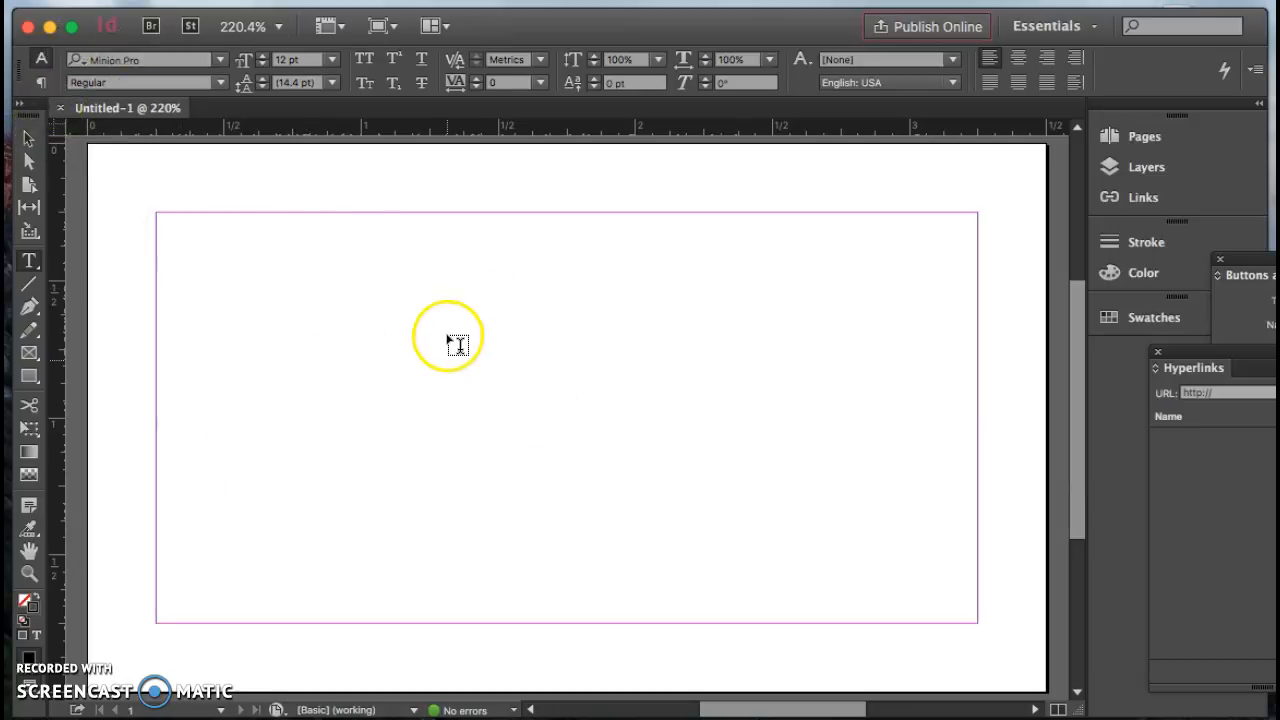
# - Create a second print document with three Letter-size pages and Facing Pages turned off
pyautogui.click(178, 1)
pyautogui.moveTo(198, 3)
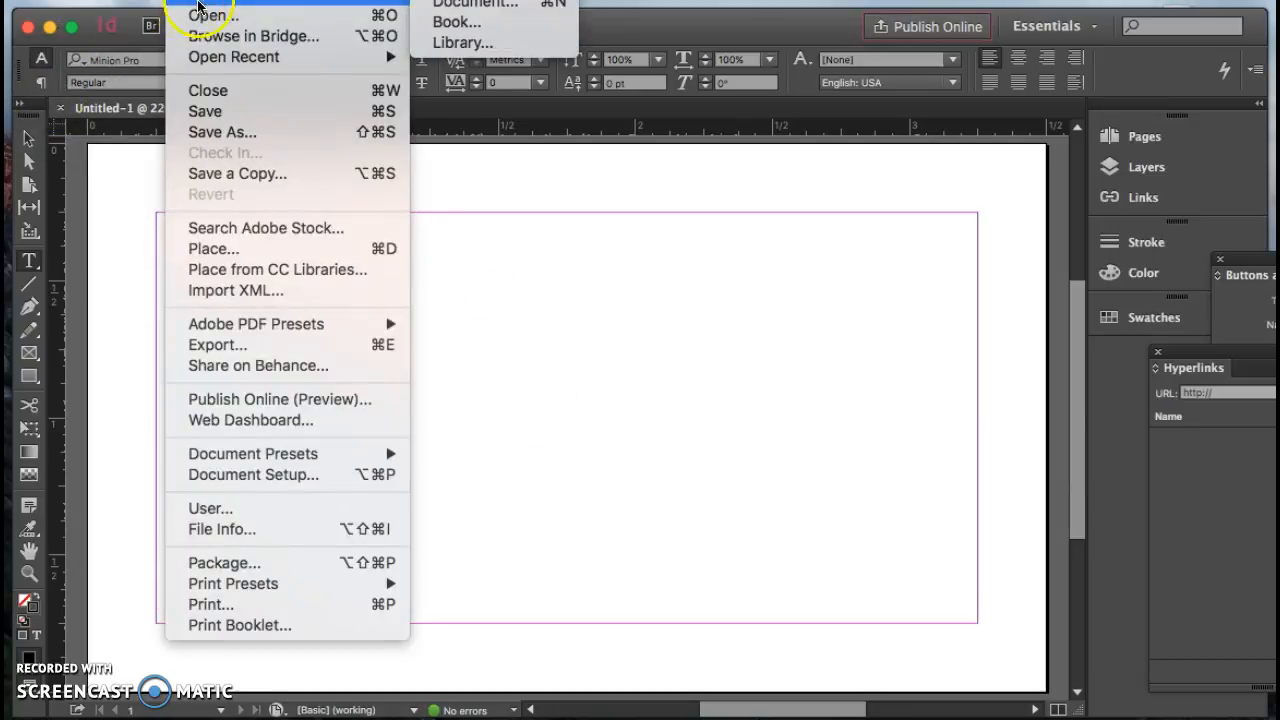
pyautogui.click(531, 8)
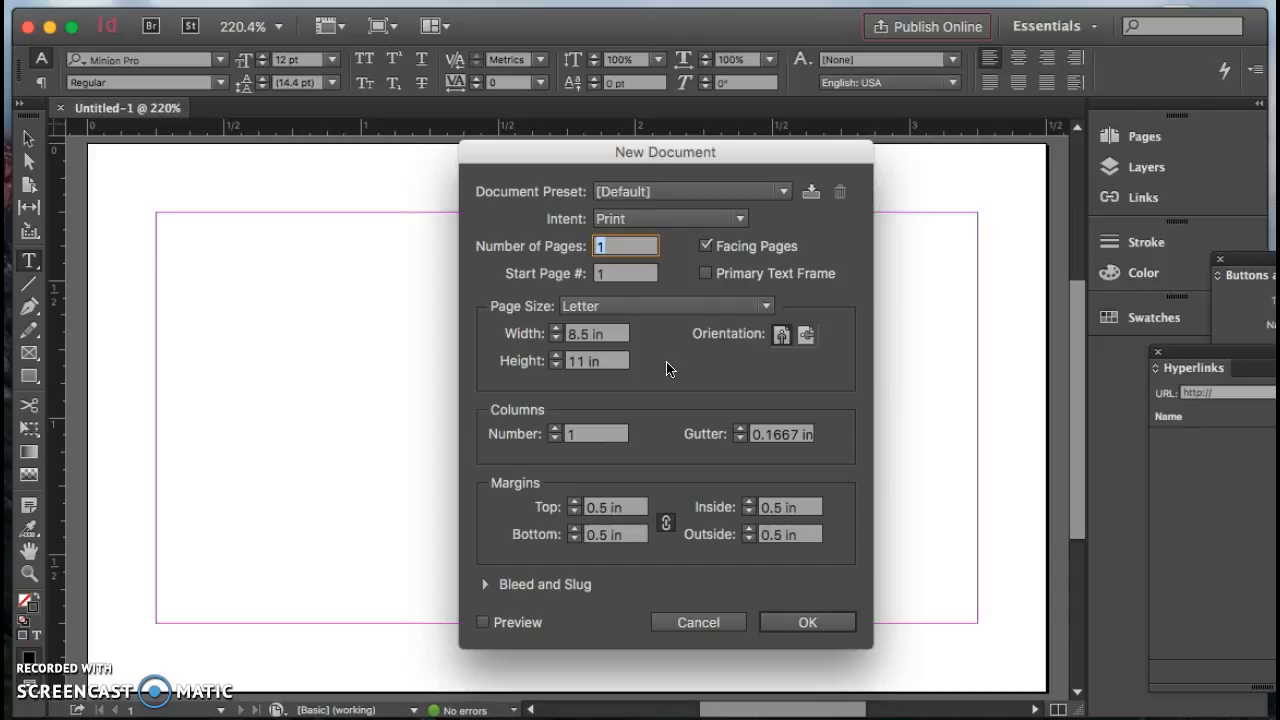
pyautogui.moveTo(724, 154); pyautogui.dragTo(651, 152)
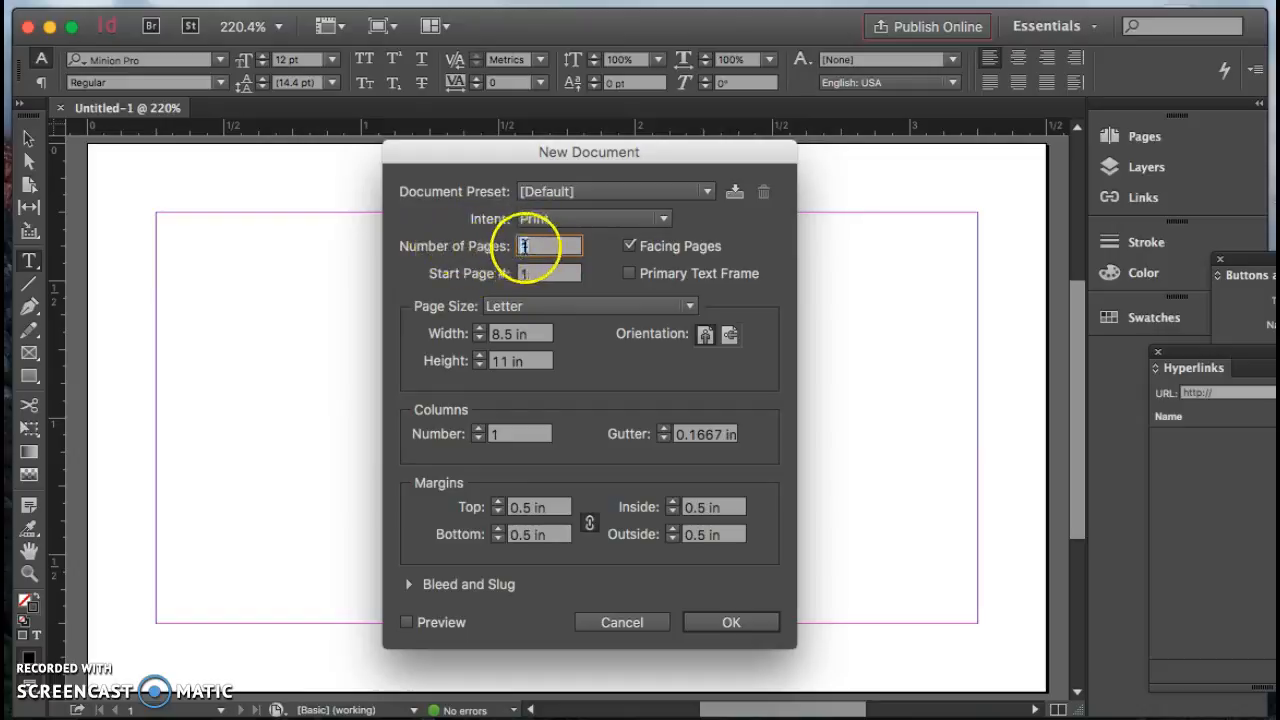
pyautogui.write('3')
pyautogui.click(533, 245)
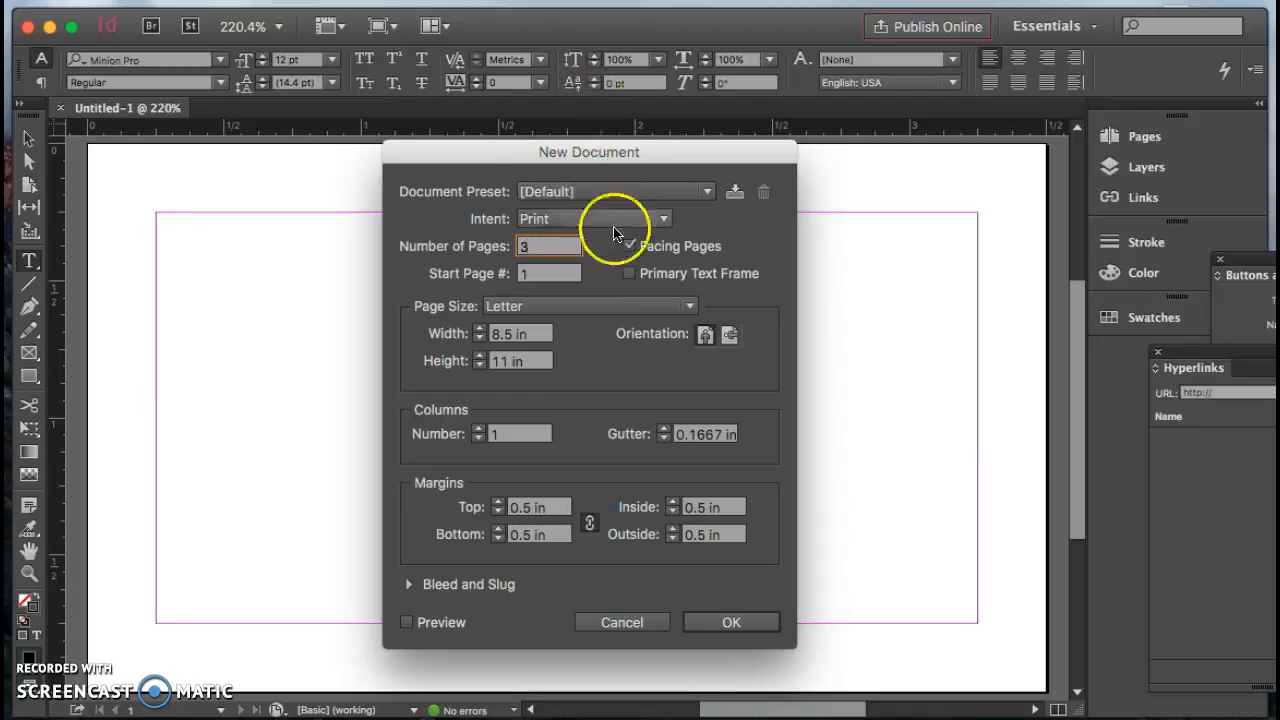
pyautogui.click(627, 250)
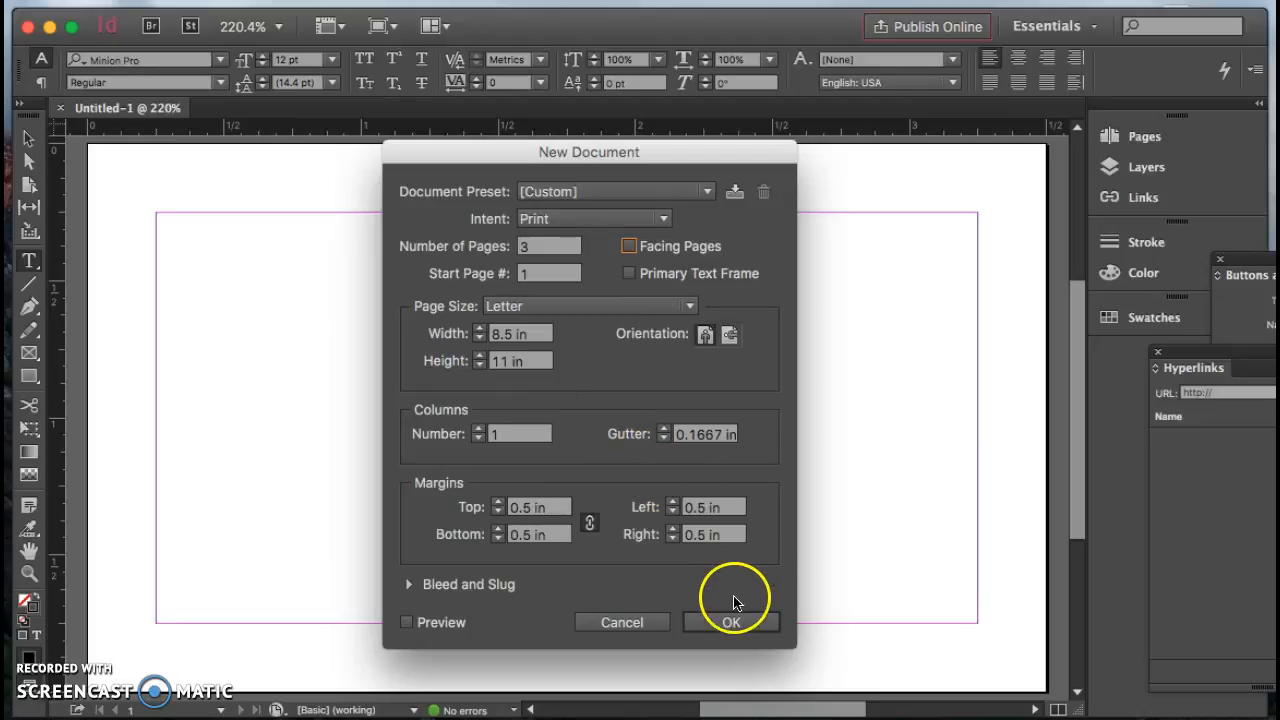
pyautogui.click(733, 623)
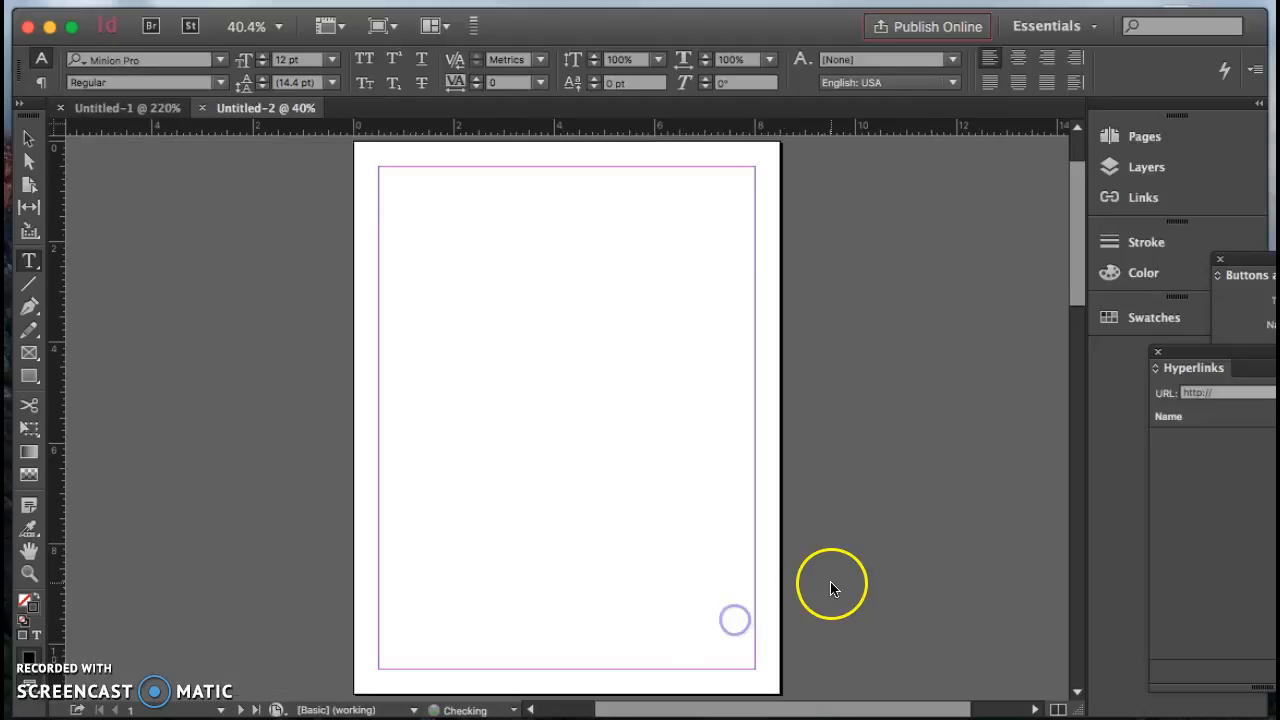
pyautogui.scroll(-10, 670, 583)
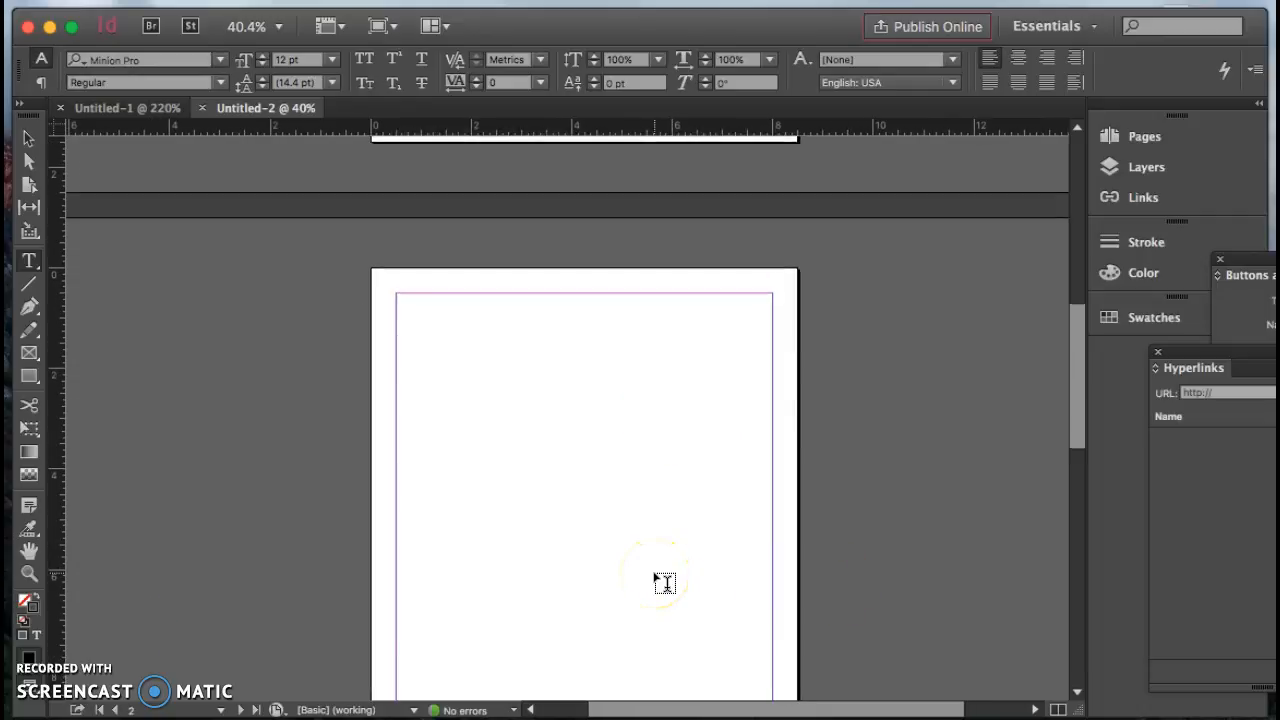
pyautogui.scroll(10, 665, 583)
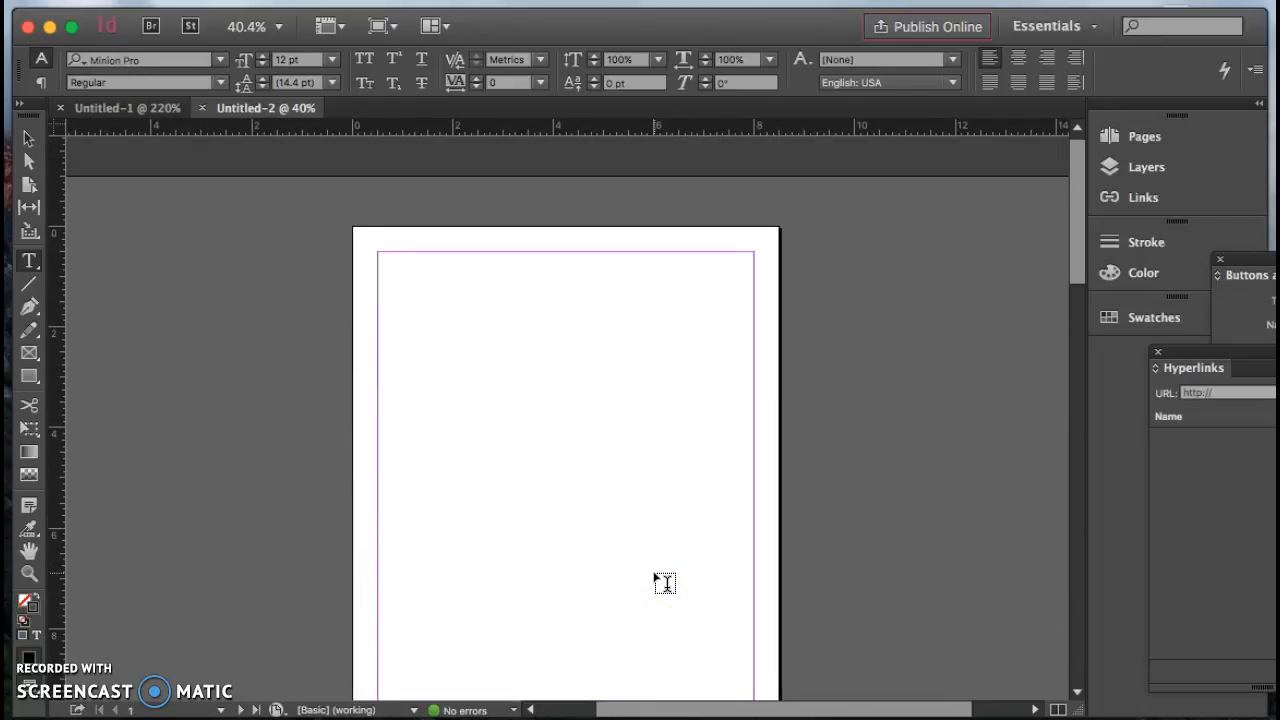
pyautogui.hscroll(1, 665, 583)
pyautogui.scroll(1, 665, 583)
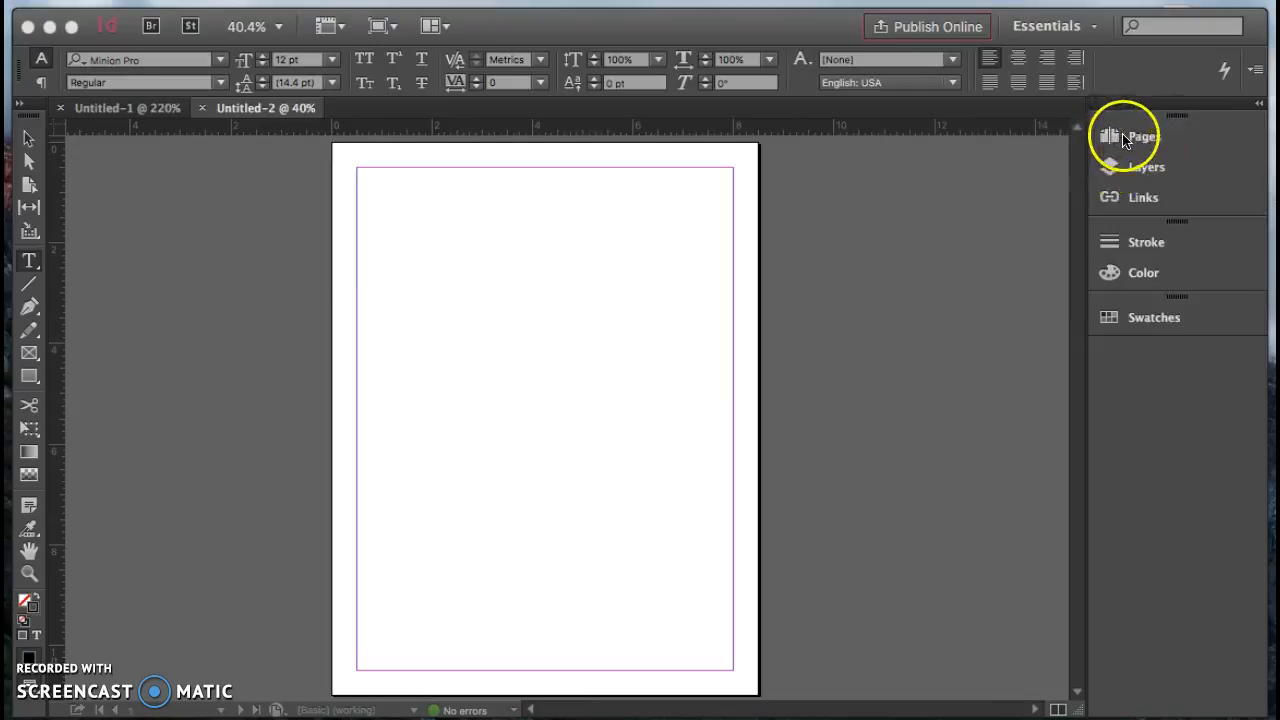
pyautogui.click(830, 277)
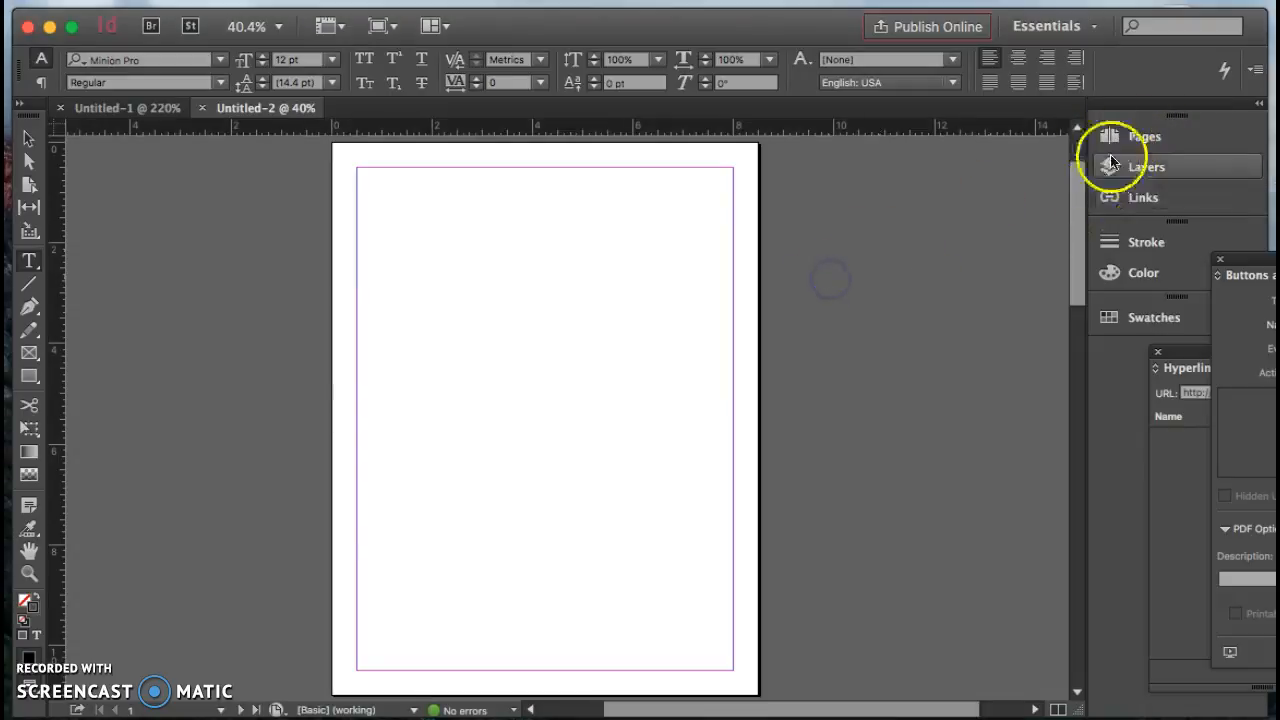
# - Open the Pages panel, detach it as a floating panel beside the document page, collapse the Links panel and shorten the Pages panel
pyautogui.click(562, 1)
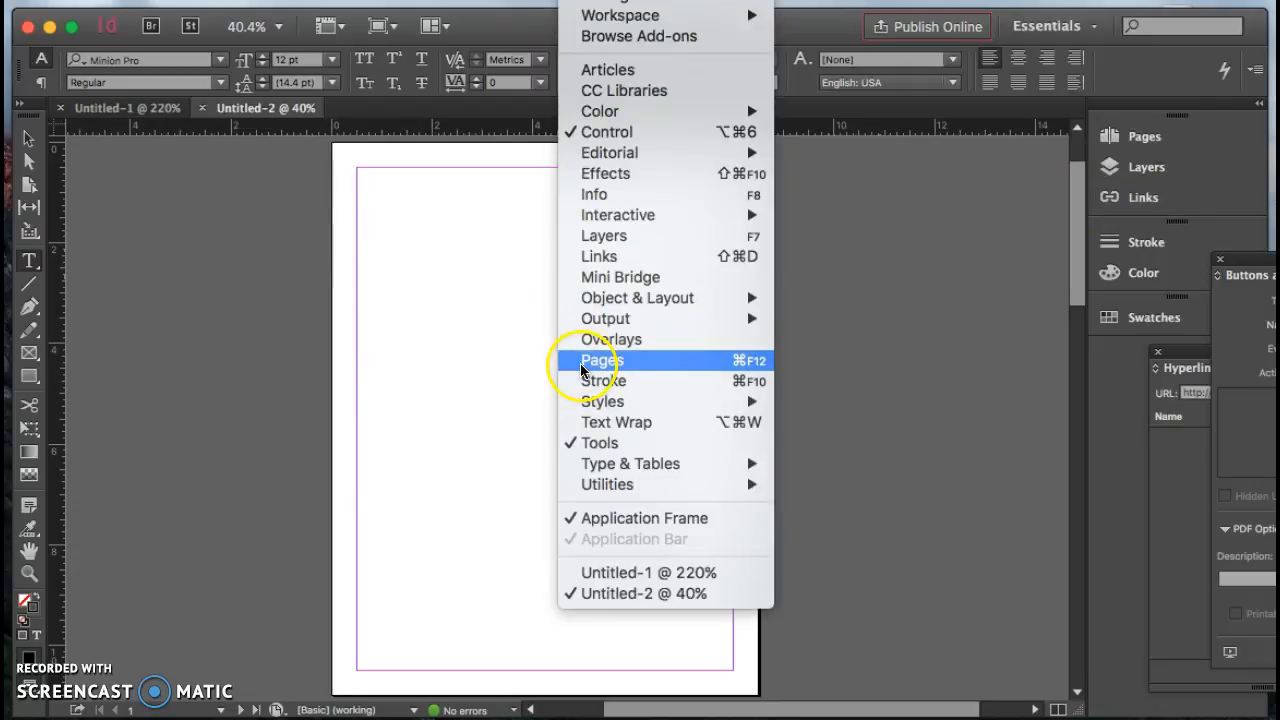
pyautogui.click(764, 326)
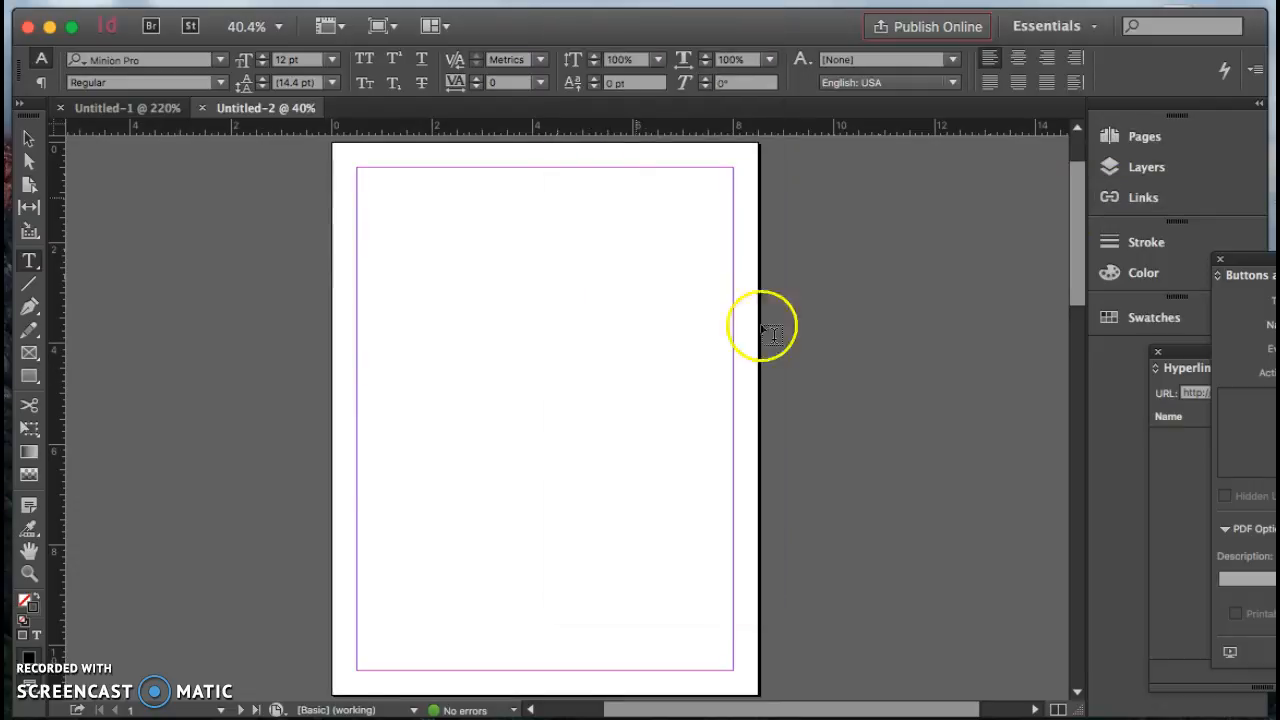
pyautogui.click(1146, 140)
pyautogui.moveTo(893, 120); pyautogui.dragTo(676, 155)
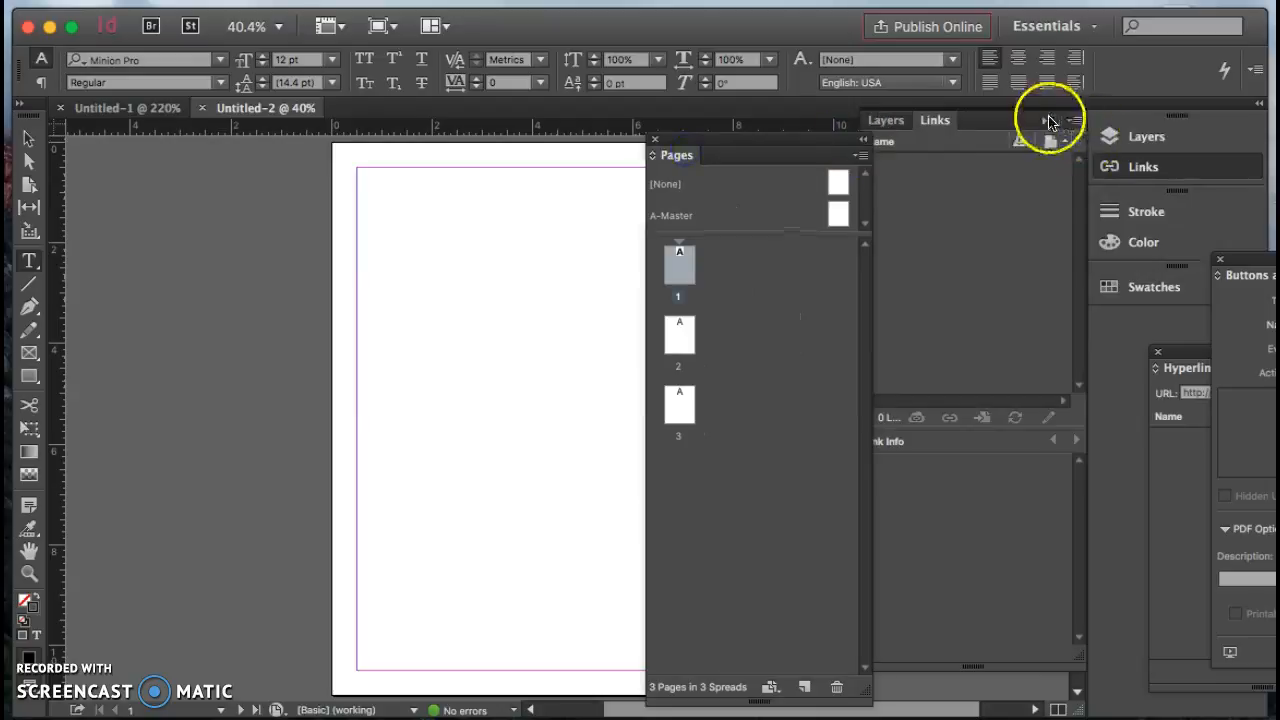
pyautogui.click(1046, 120)
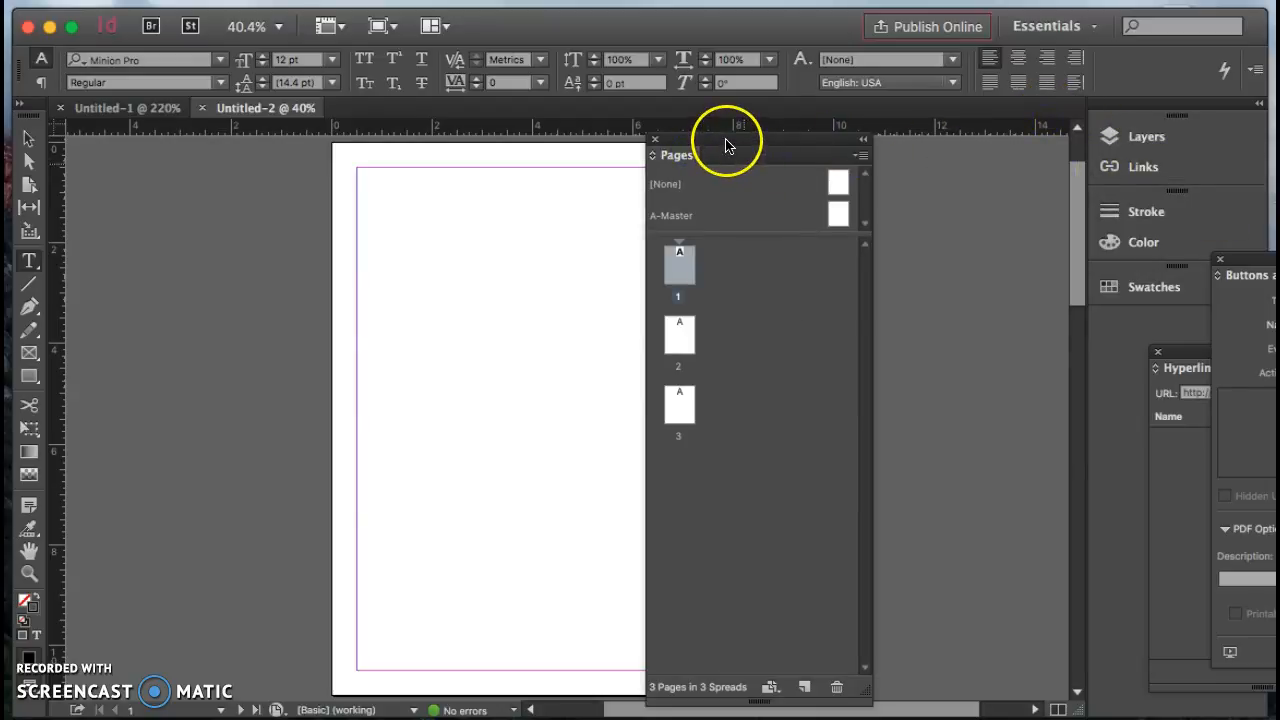
pyautogui.moveTo(726, 143); pyautogui.dragTo(869, 157)
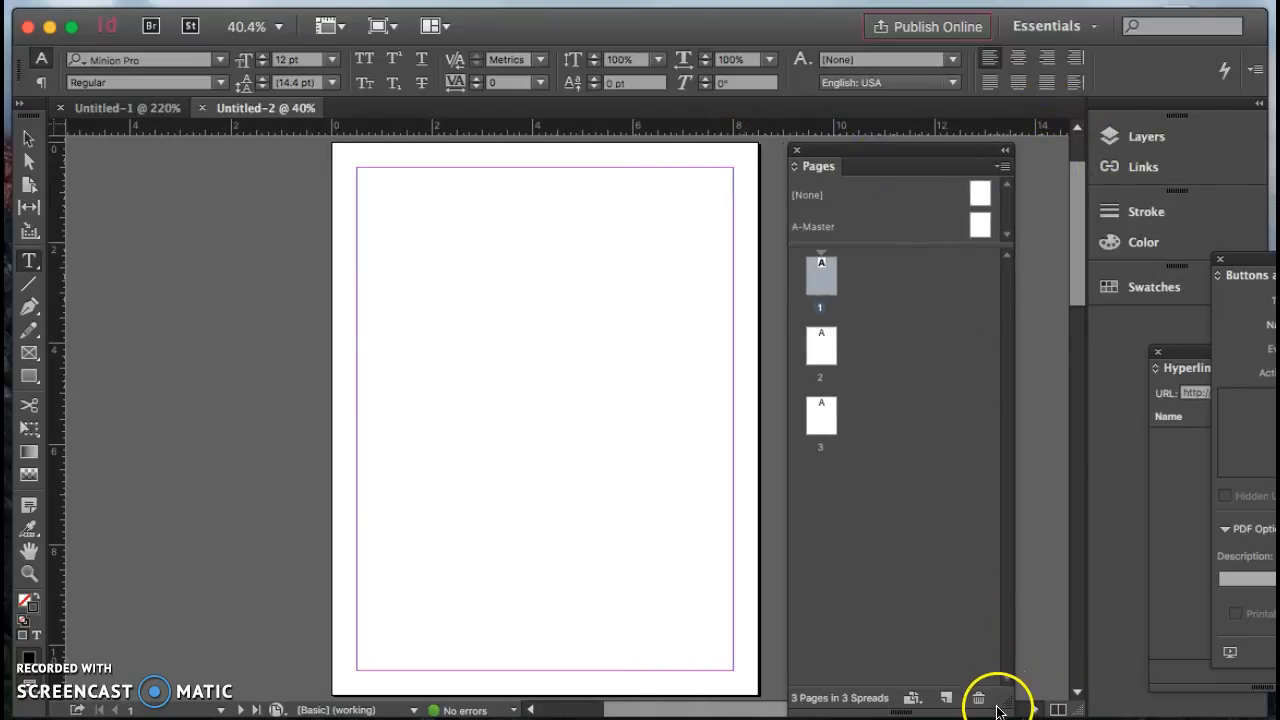
pyautogui.moveTo(1001, 698); pyautogui.dragTo(986, 580)
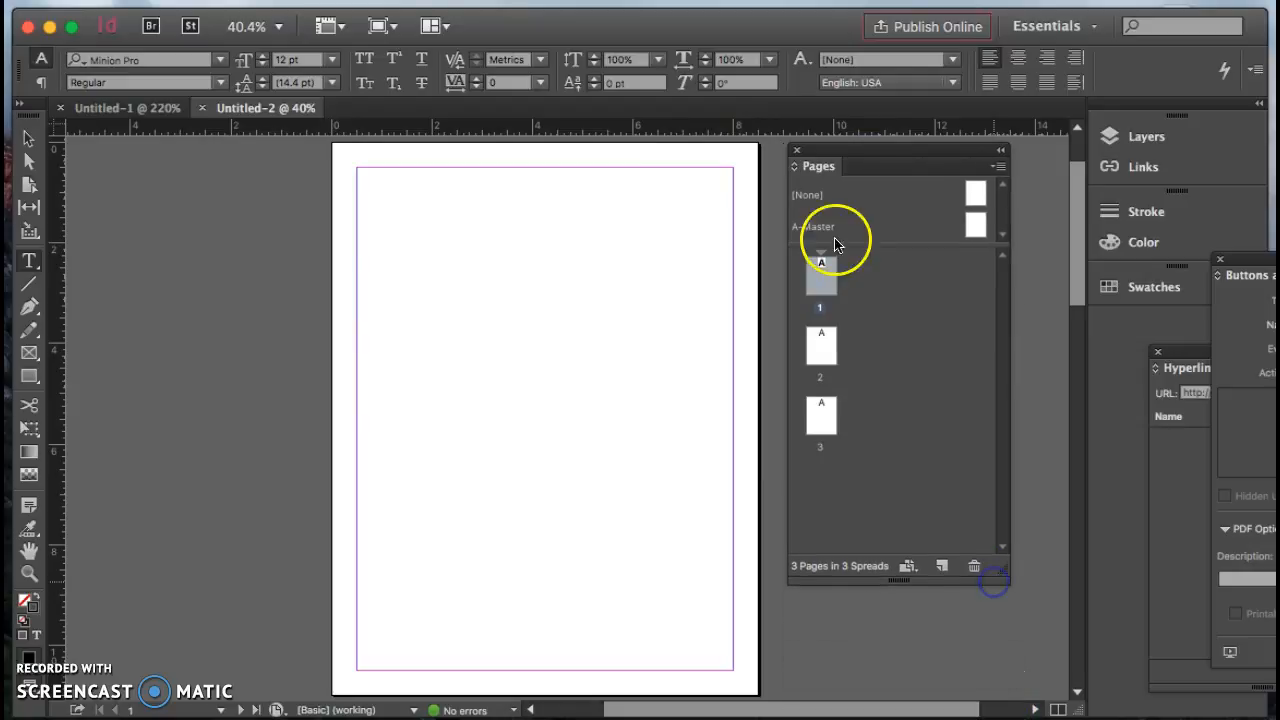
# - Move the floating Pages panel farther from the document page and bring page 1 into view
pyautogui.moveTo(868, 152); pyautogui.dragTo(889, 180)
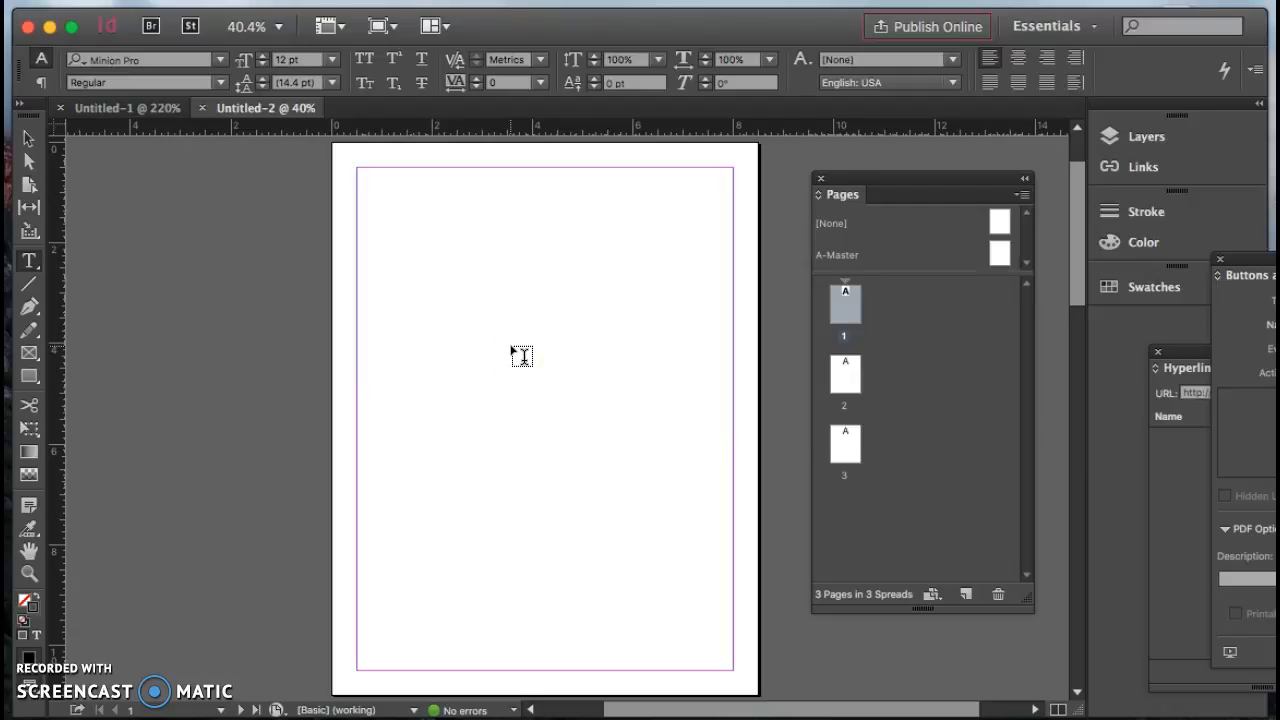
pyautogui.doubleClick(847, 313)
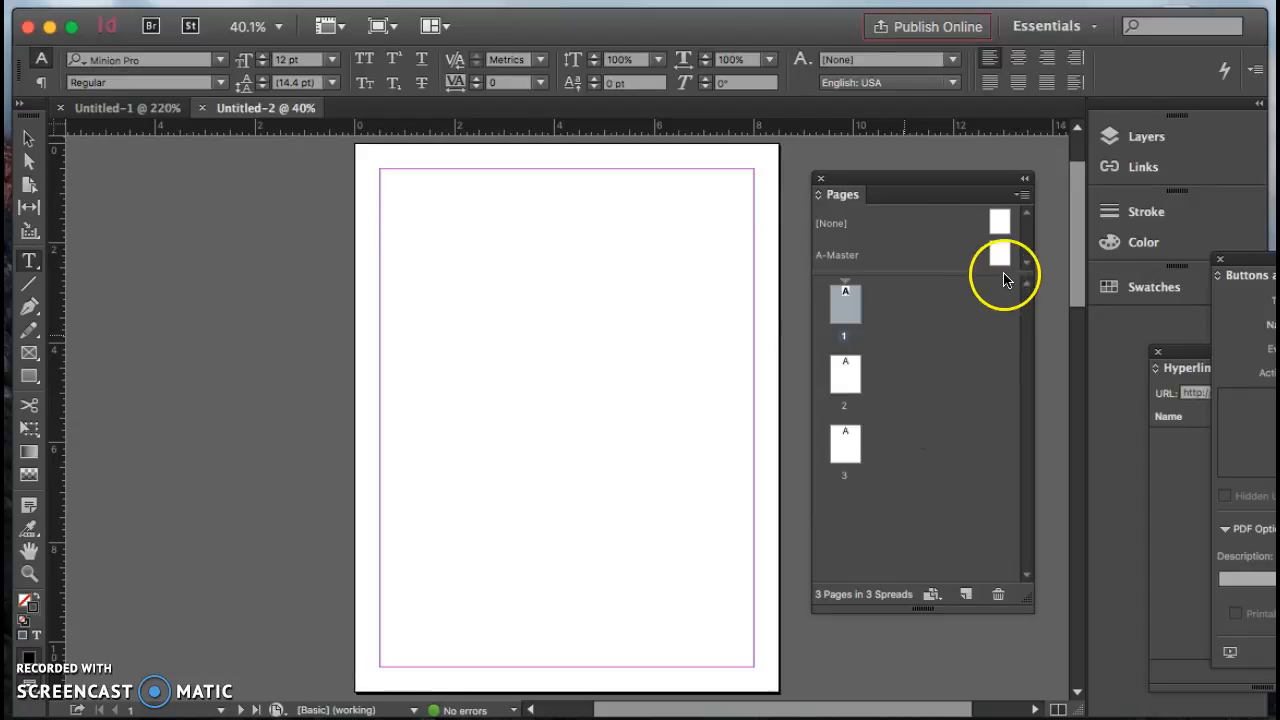
# - Review the thumbnail size and layout settings in the Pages panel's options without changing them
pyautogui.click(1025, 196)
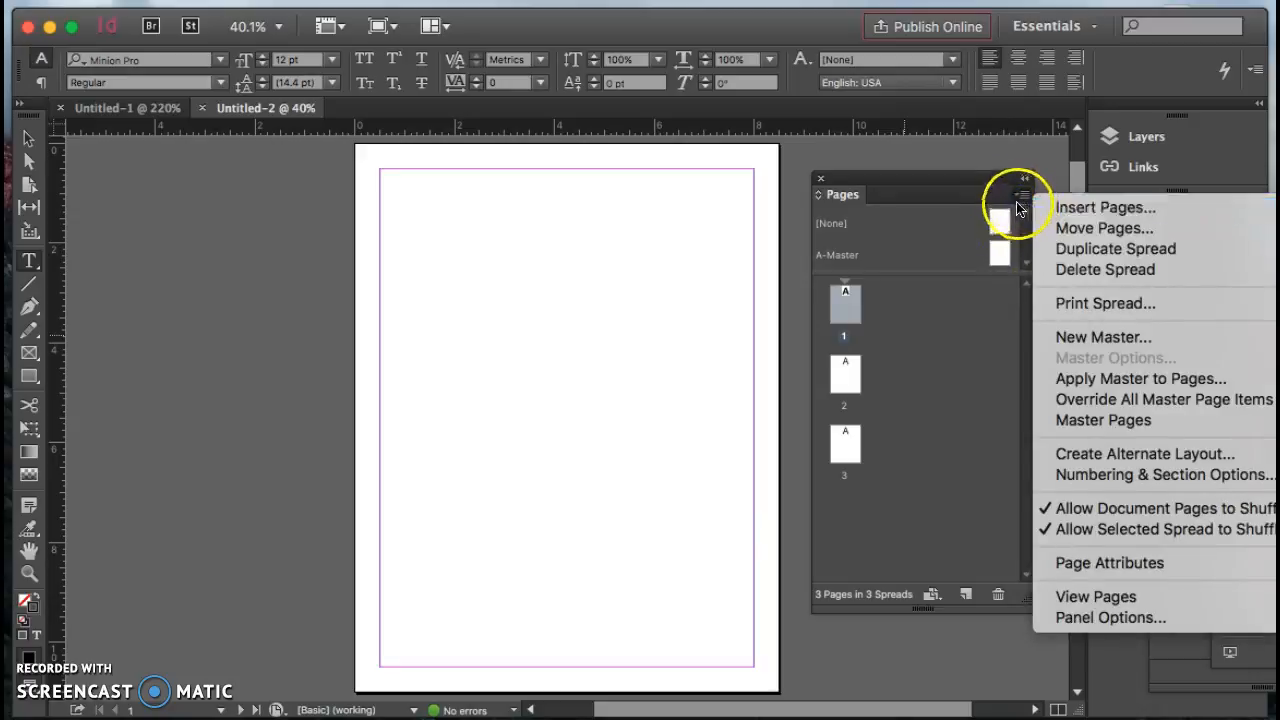
pyautogui.click(1022, 197)
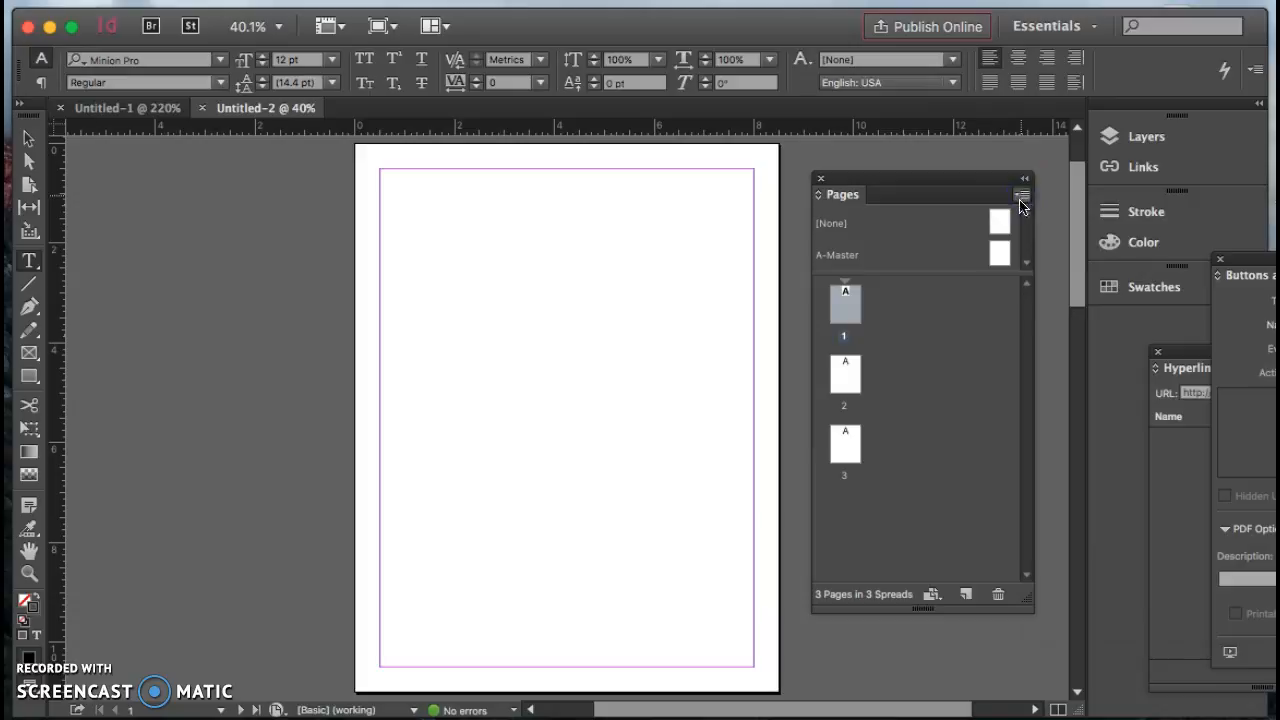
pyautogui.click(1022, 198)
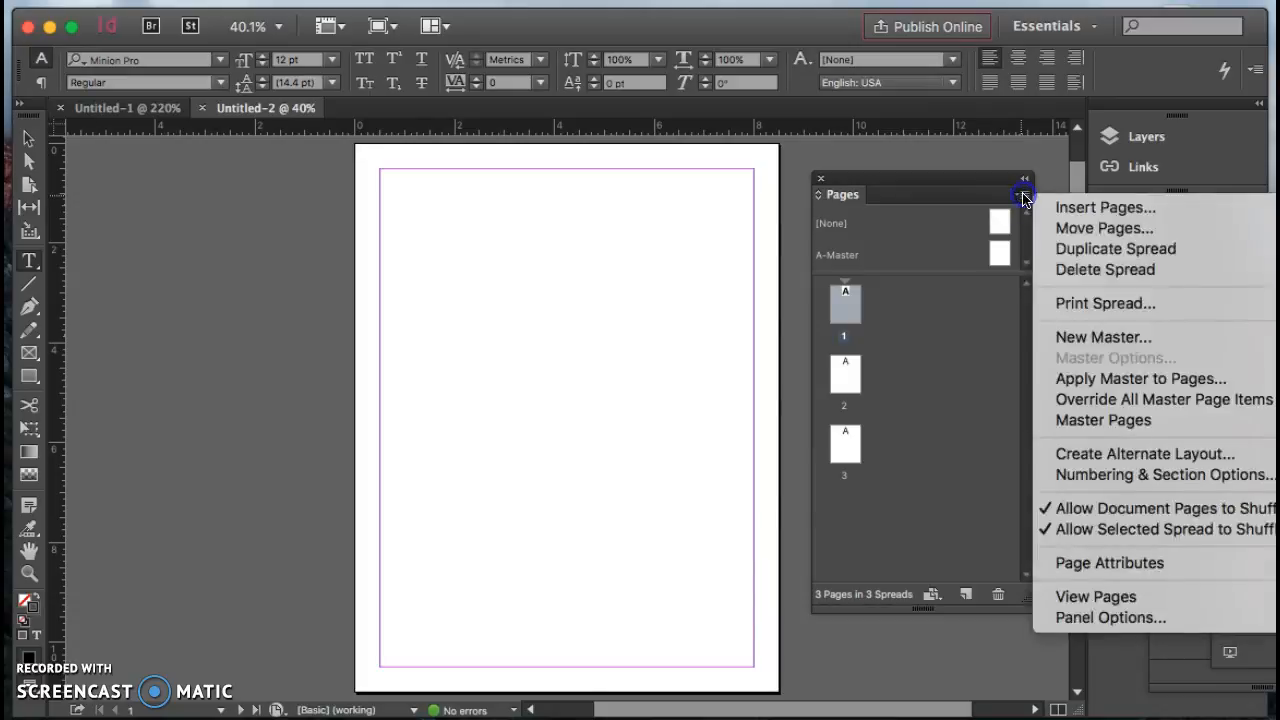
pyautogui.click(1133, 618)
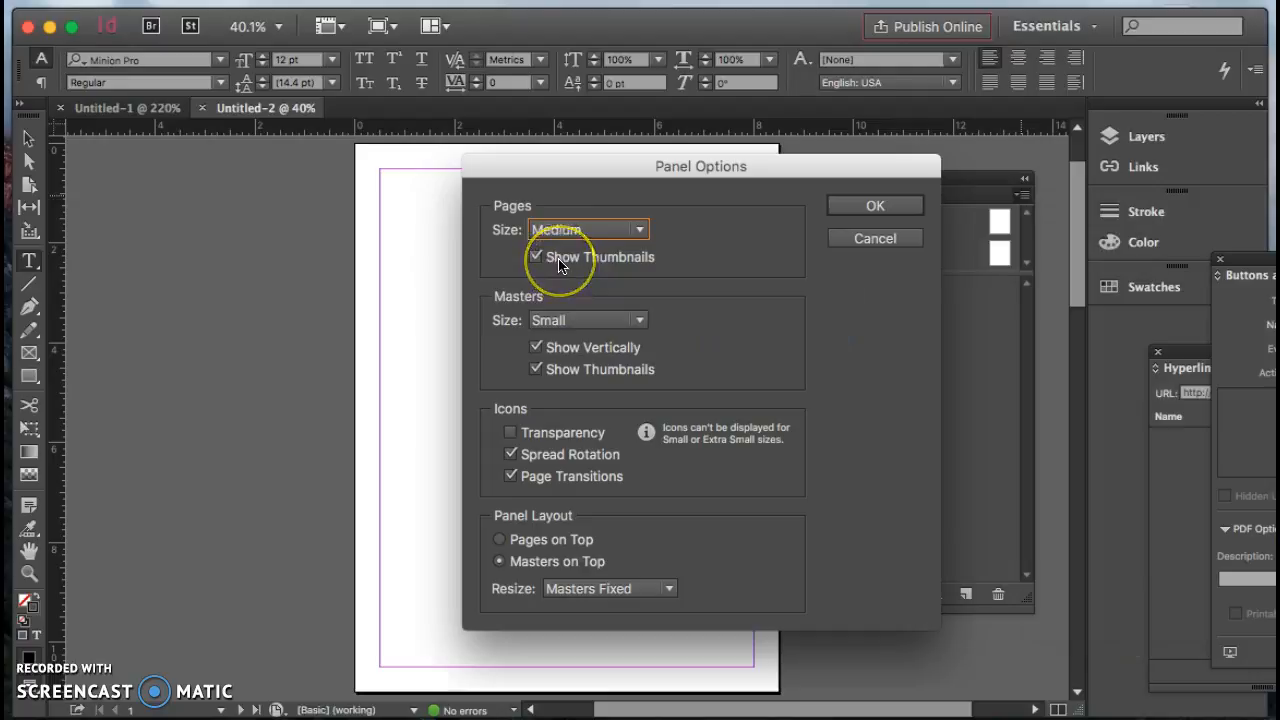
pyautogui.click(857, 240)
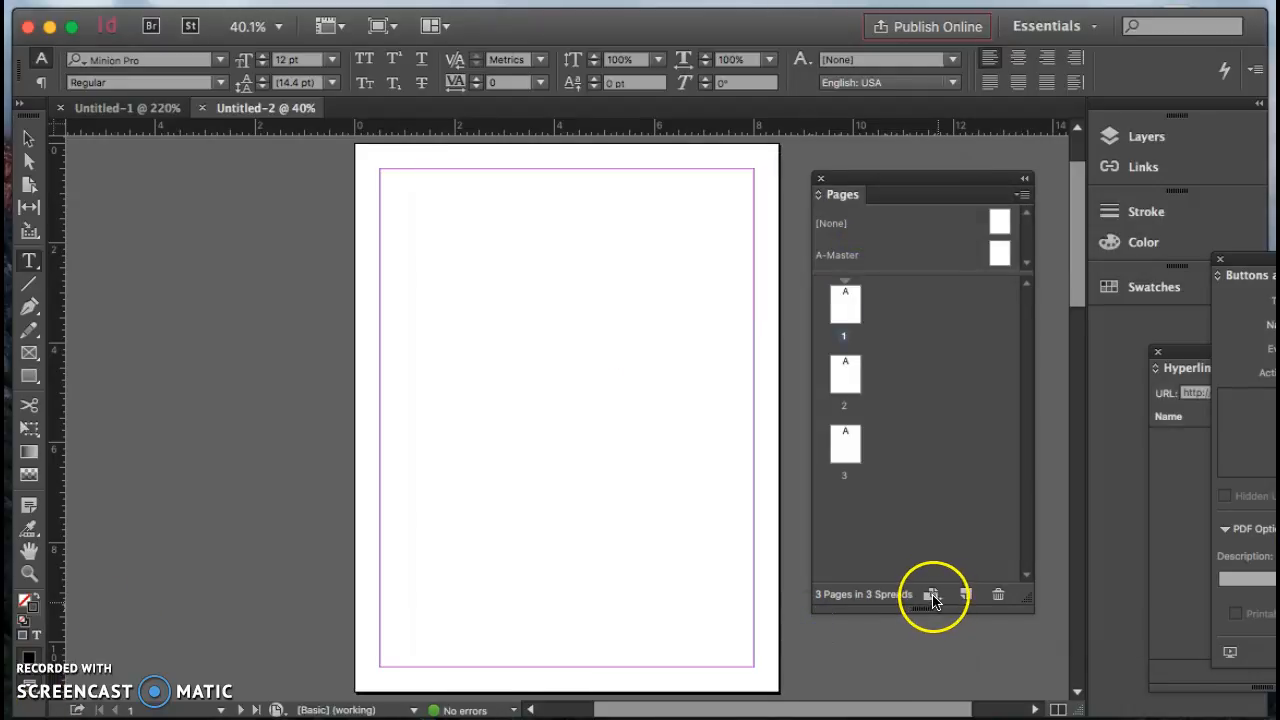
# - Change page 1 to the US Business Card size and set all four of its margins to 0.25 in
pyautogui.click(934, 596)
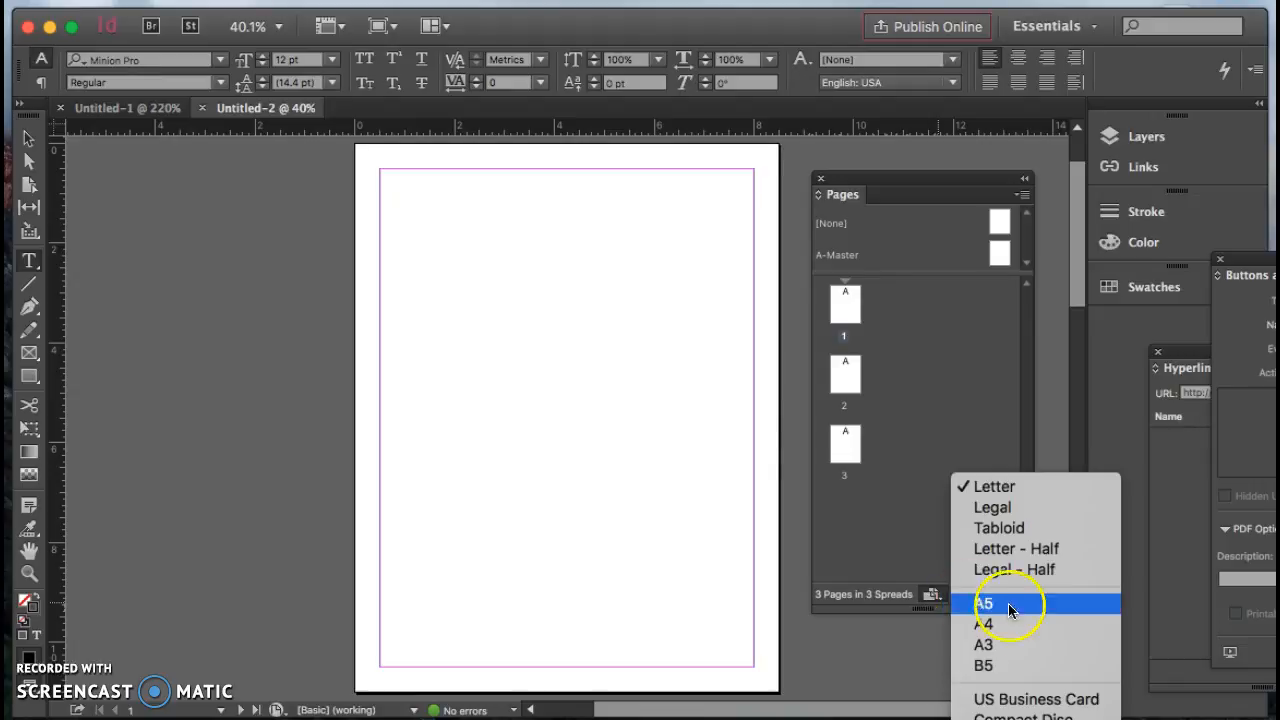
pyautogui.click(1047, 706)
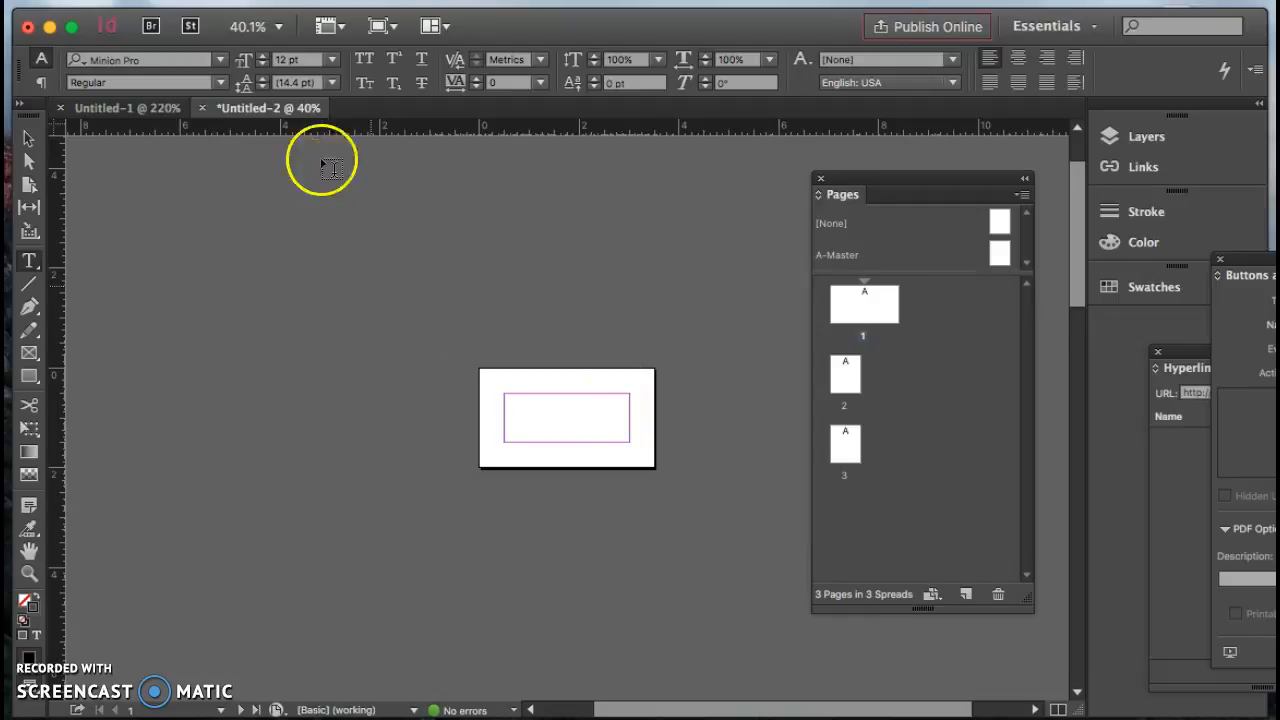
pyautogui.click(288, 1)
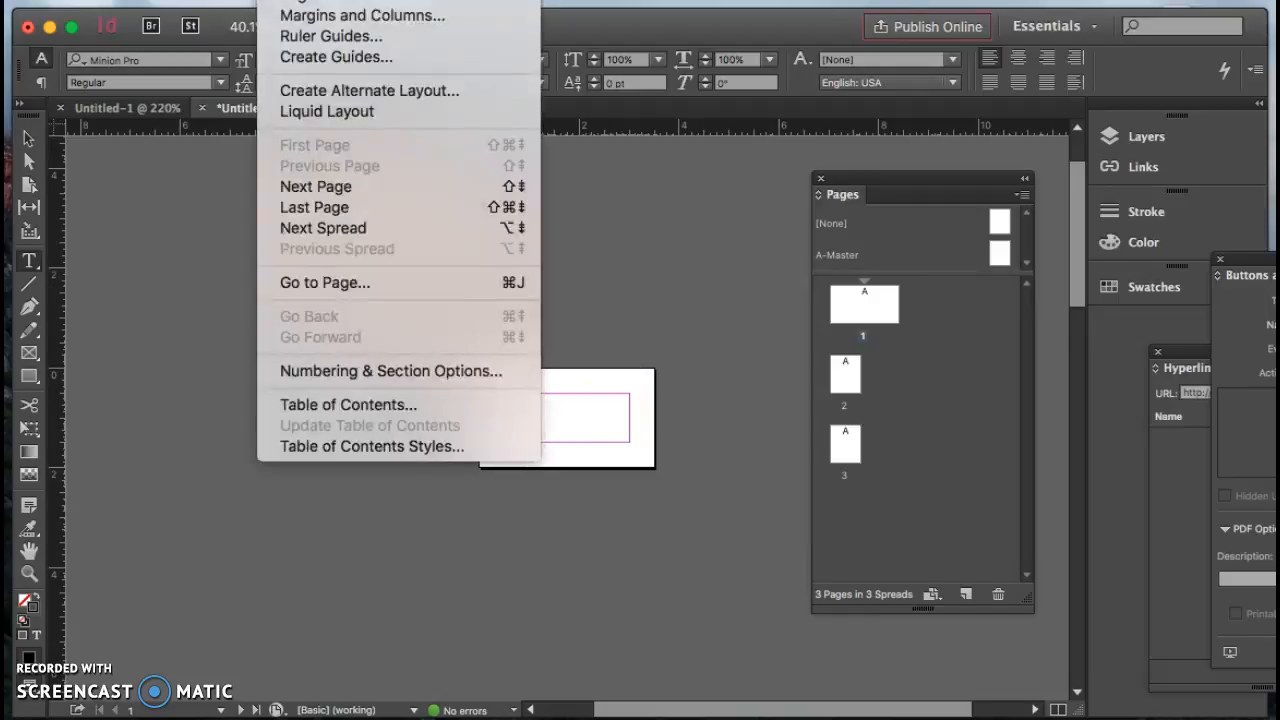
pyautogui.click(313, 14)
pyautogui.moveTo(771, 284); pyautogui.dragTo(686, 240)
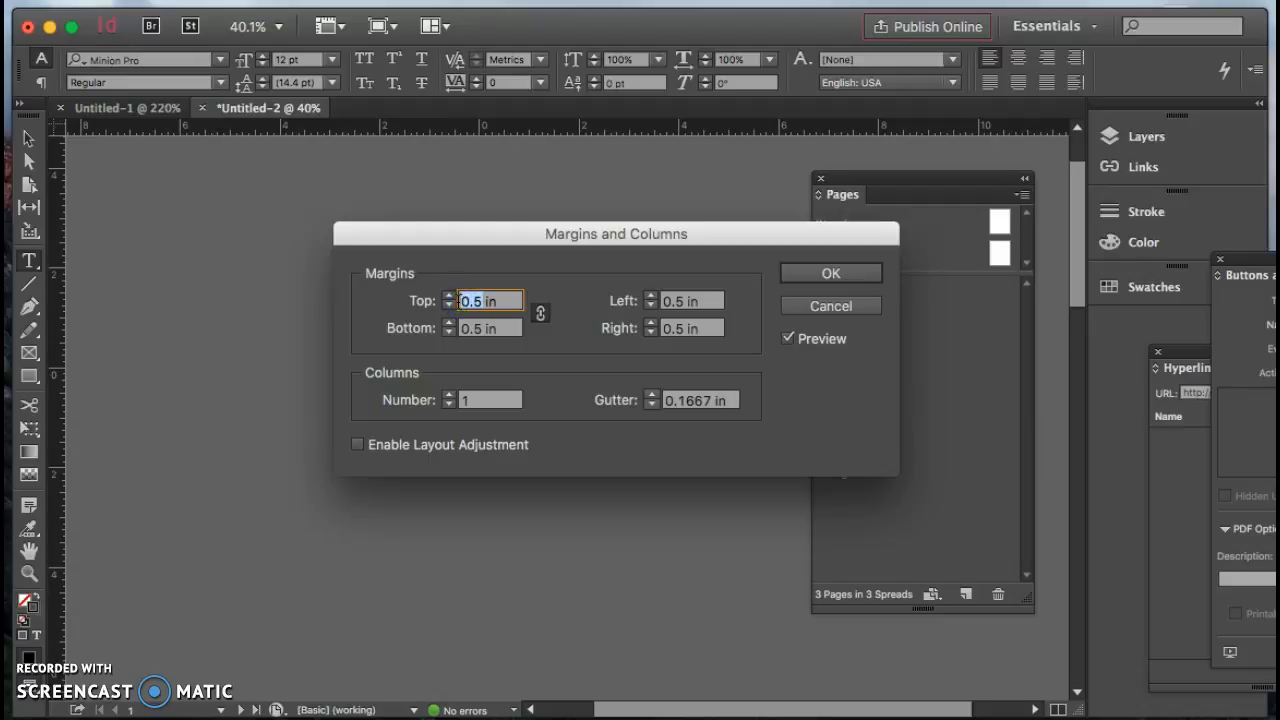
pyautogui.write('.25')
pyautogui.press('Tab')
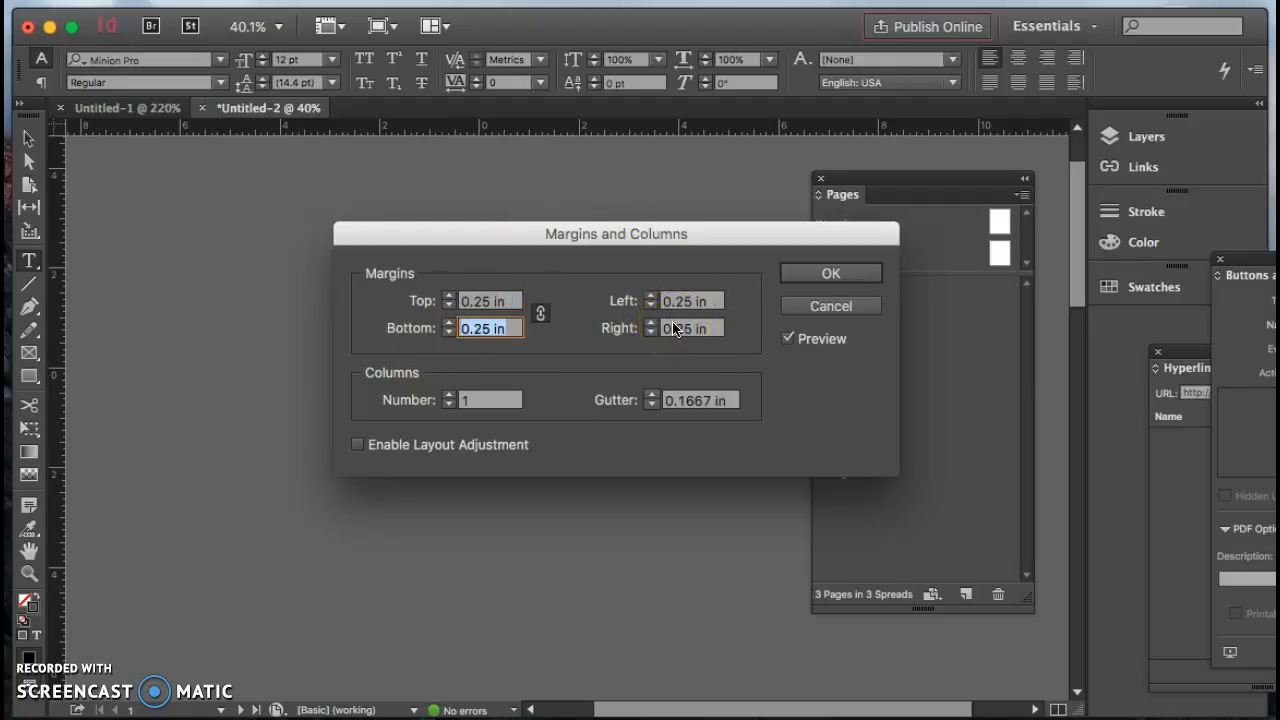
pyautogui.click(833, 274)
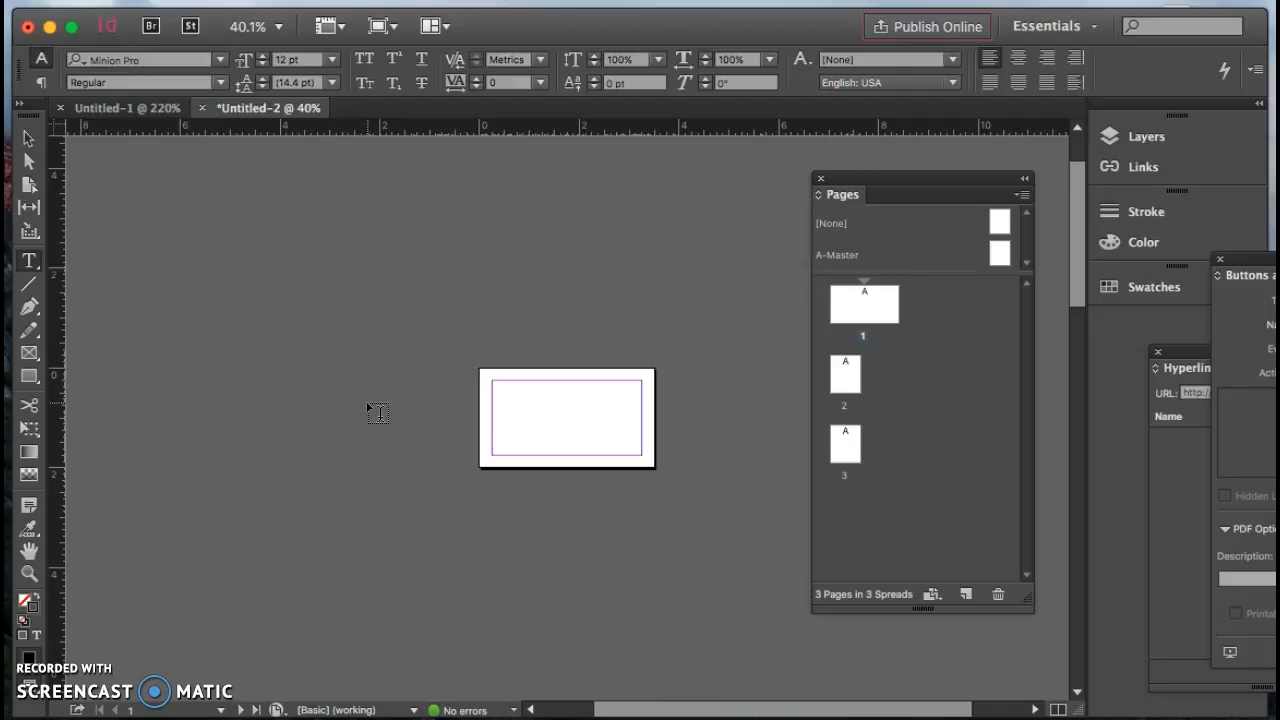
pyautogui.press('super+1')
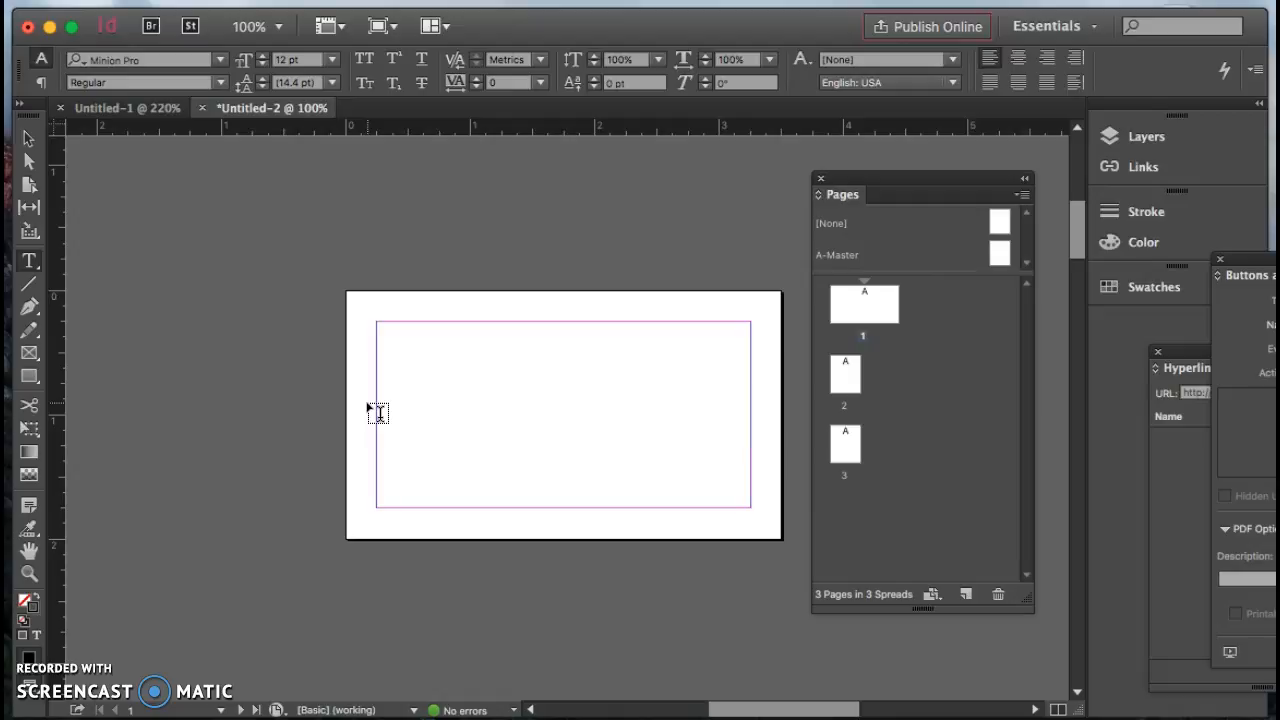
# - Resize page 3 to a custom page size named Envelope, 9.5 in wide and 4.125 in high
pyautogui.doubleClick(849, 444)
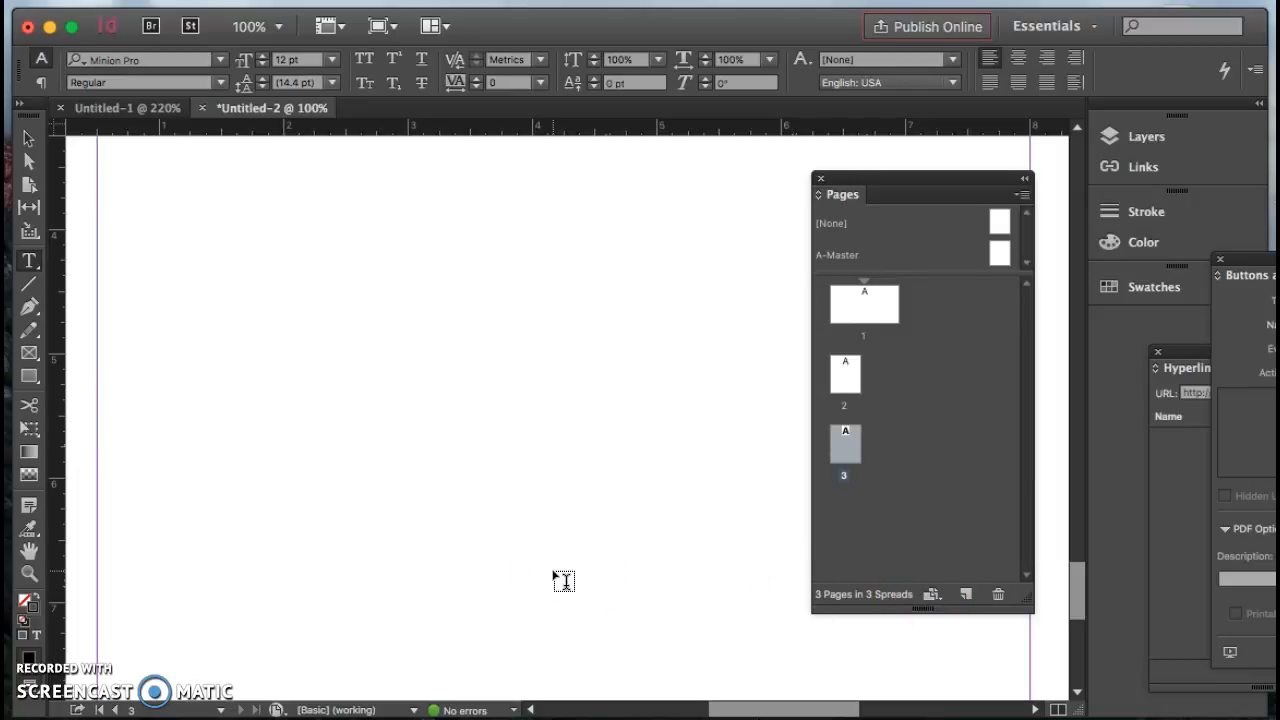
pyautogui.press('super+0')
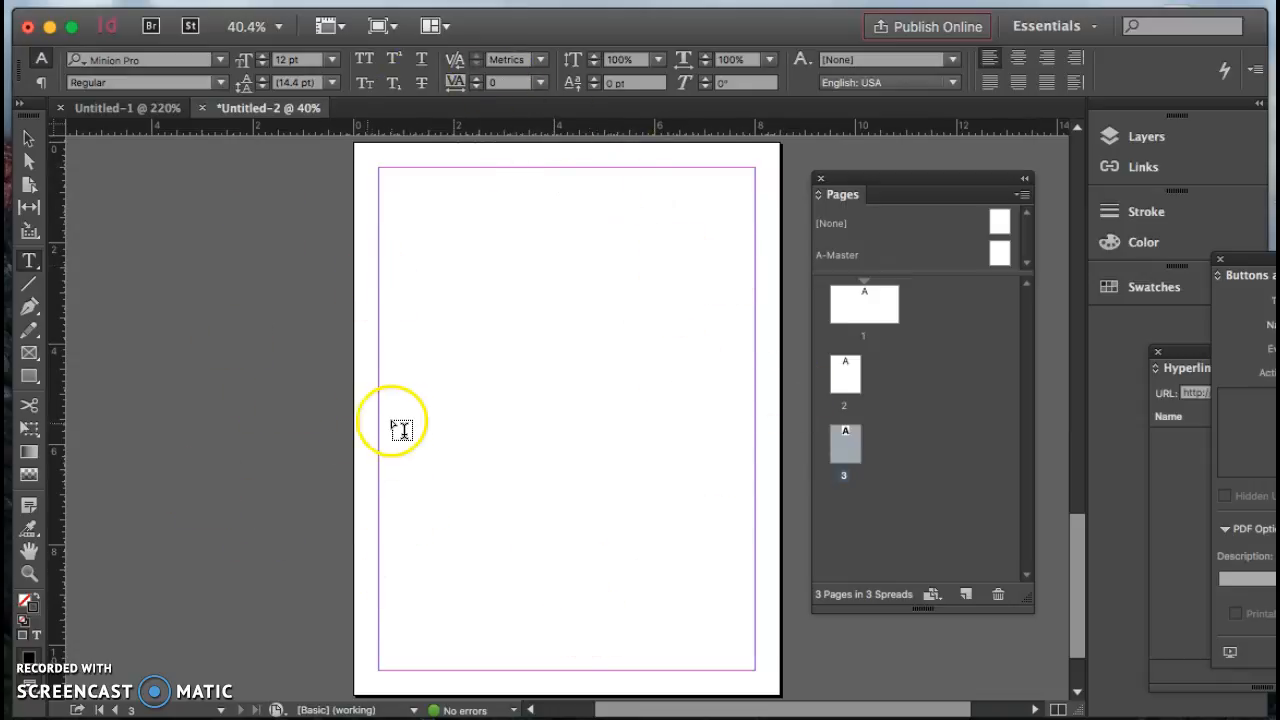
pyautogui.doubleClick(843, 443)
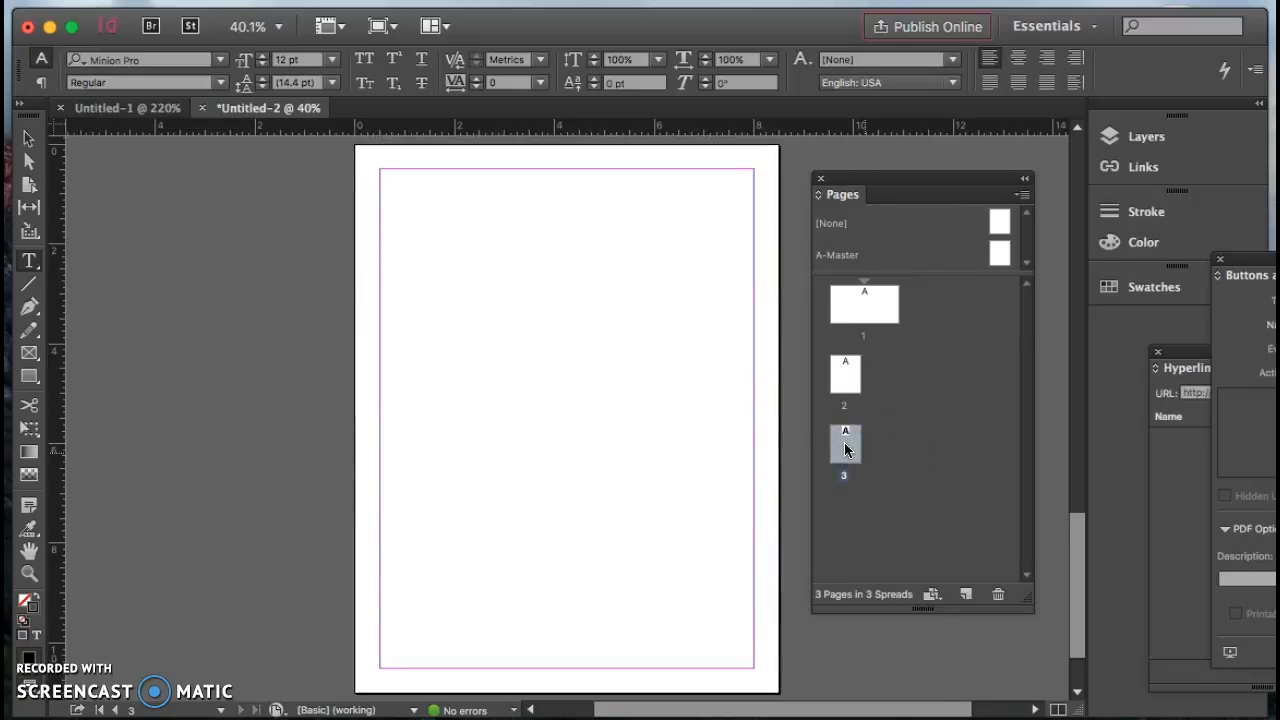
pyautogui.click(930, 596)
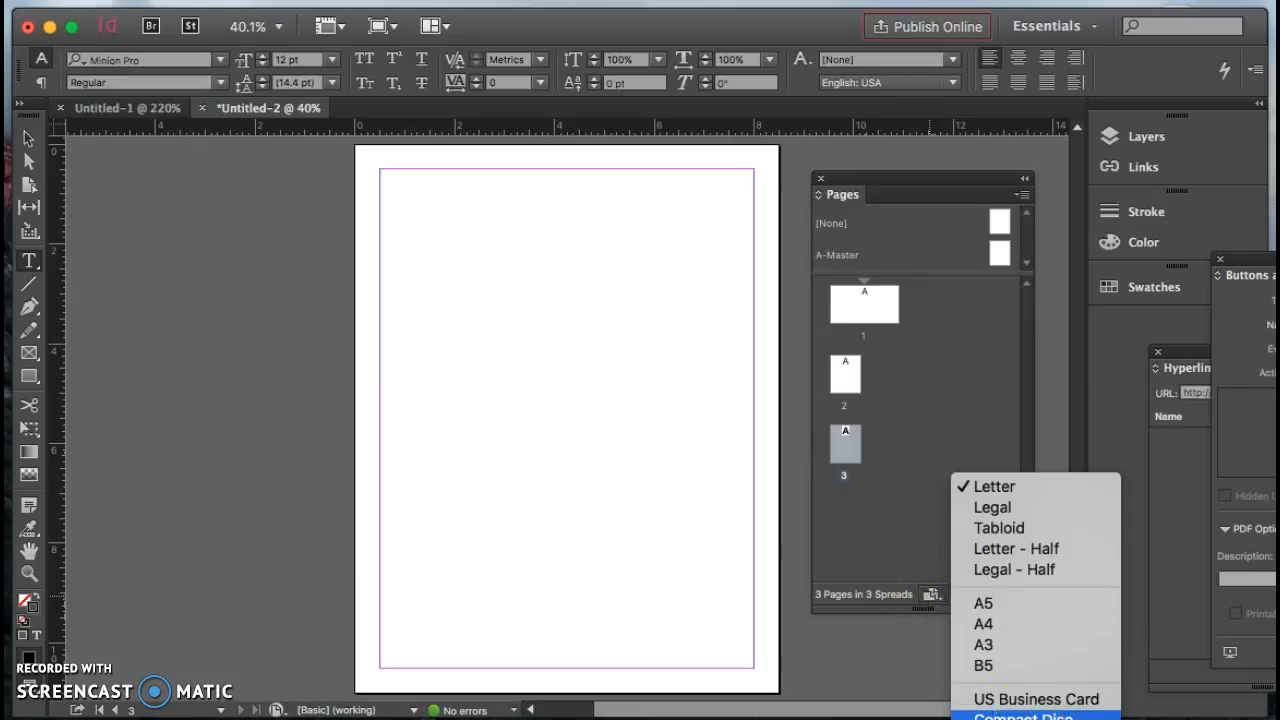
pyautogui.click(1052, 668)
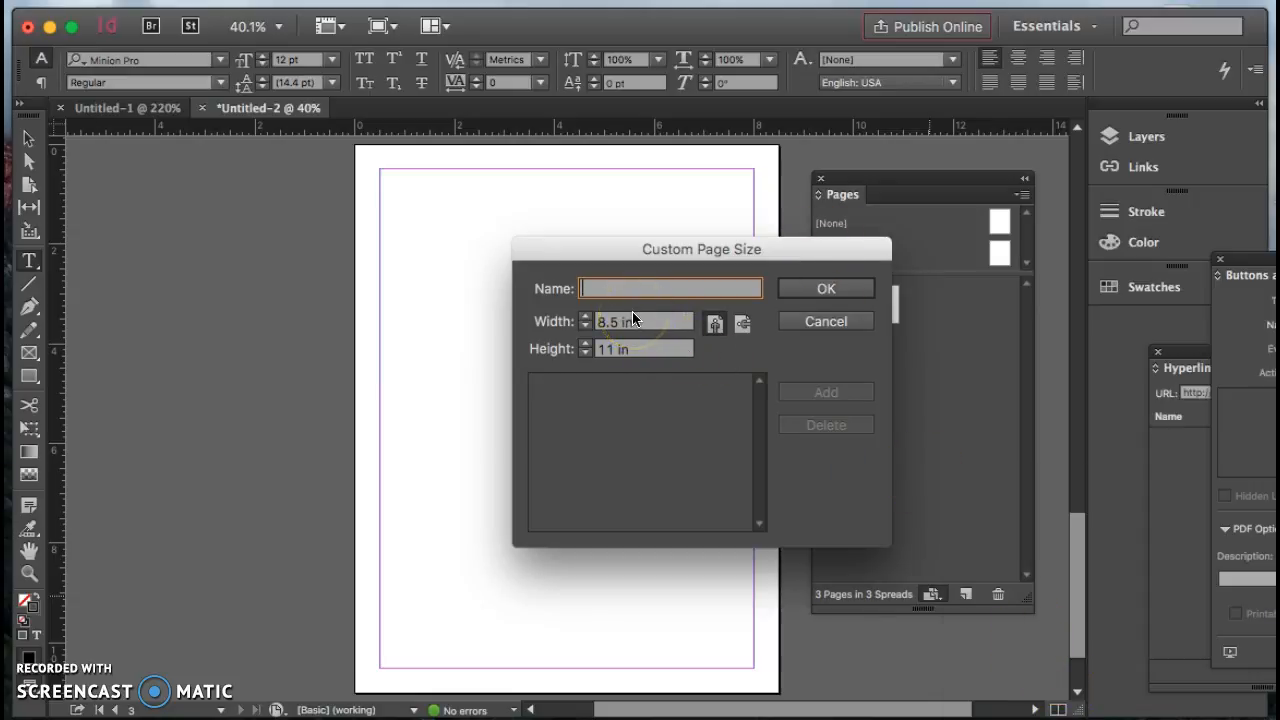
pyautogui.click(608, 321)
pyautogui.write('9')
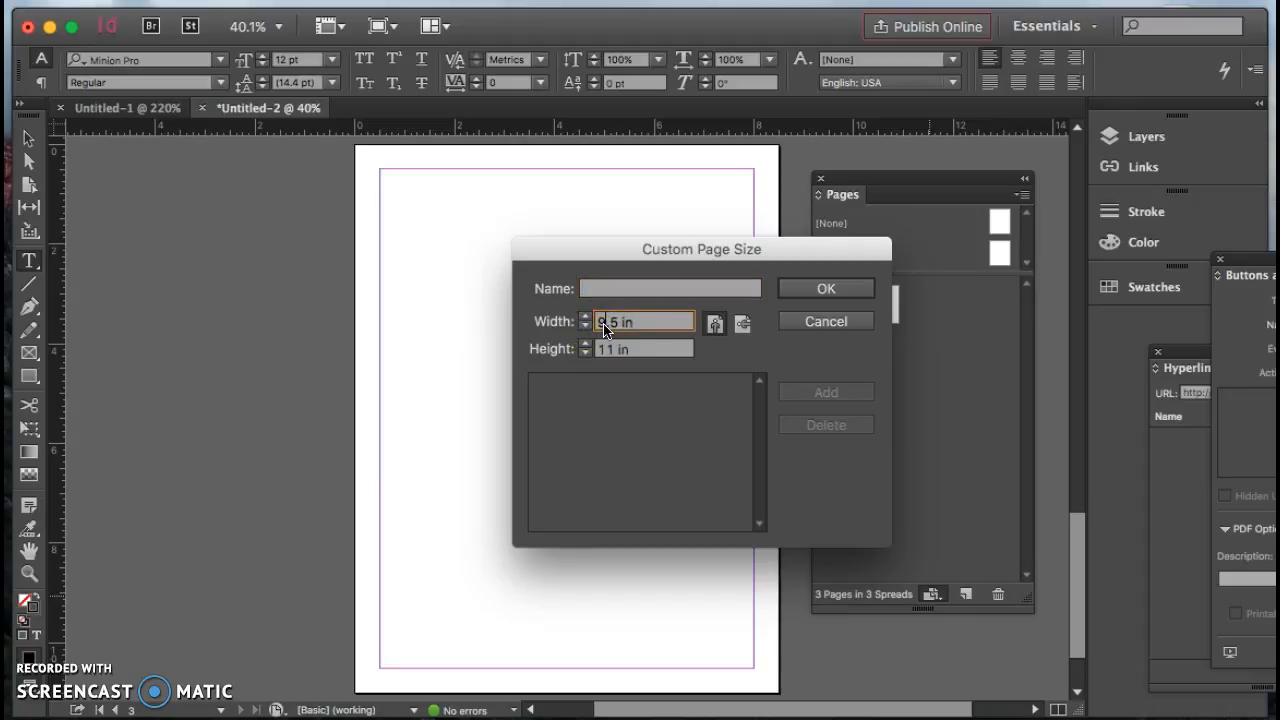
pyautogui.click(575, 345)
pyautogui.doubleClick(612, 349)
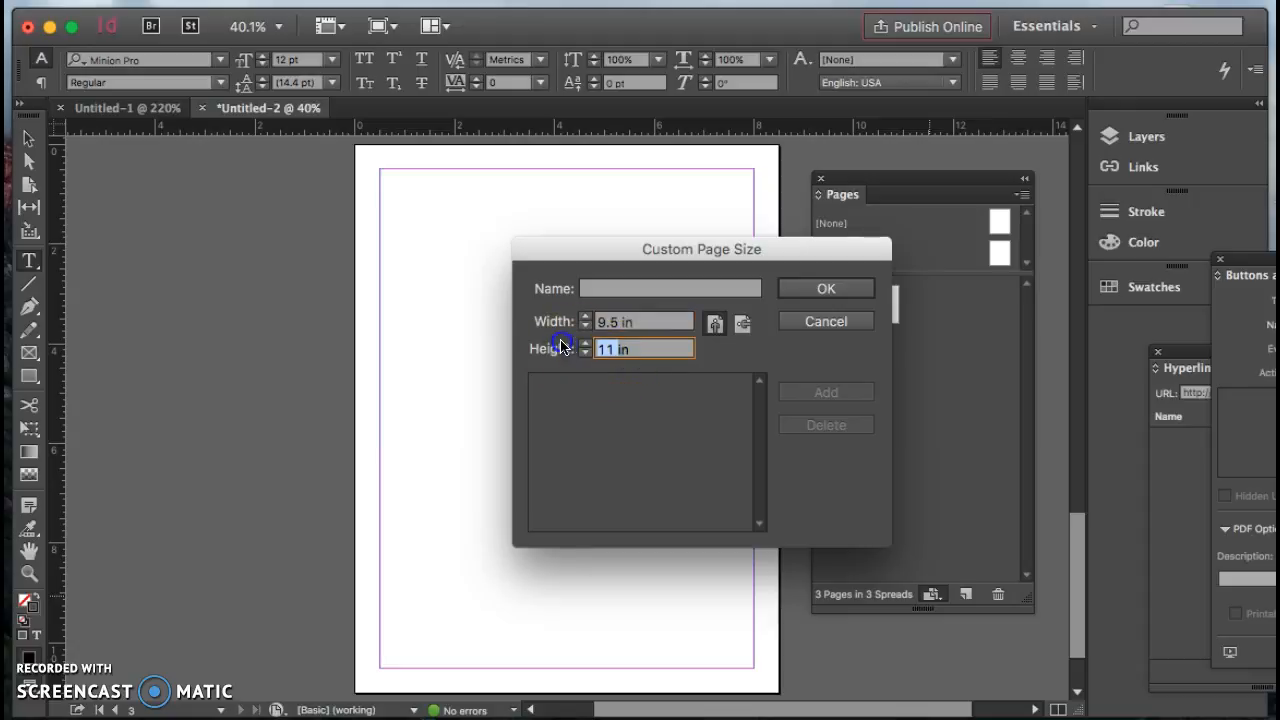
pyautogui.write('4.125')
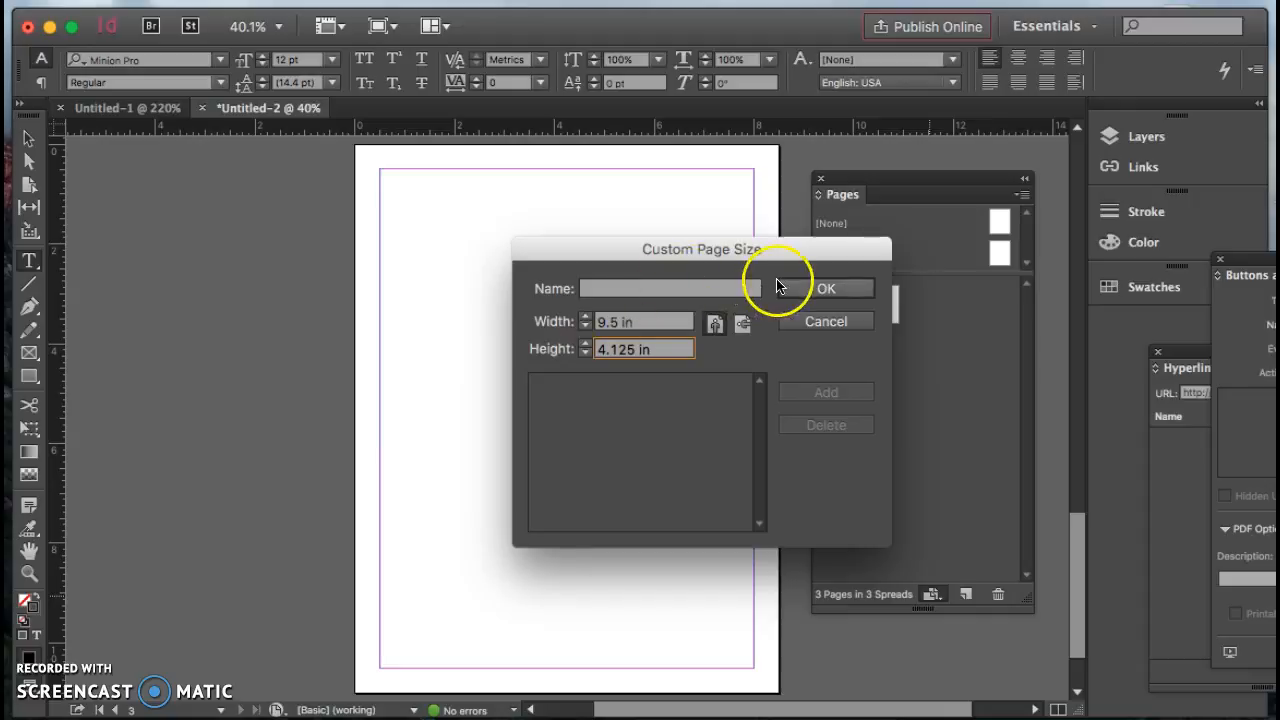
pyautogui.click(660, 287)
pyautogui.write('Envelope')
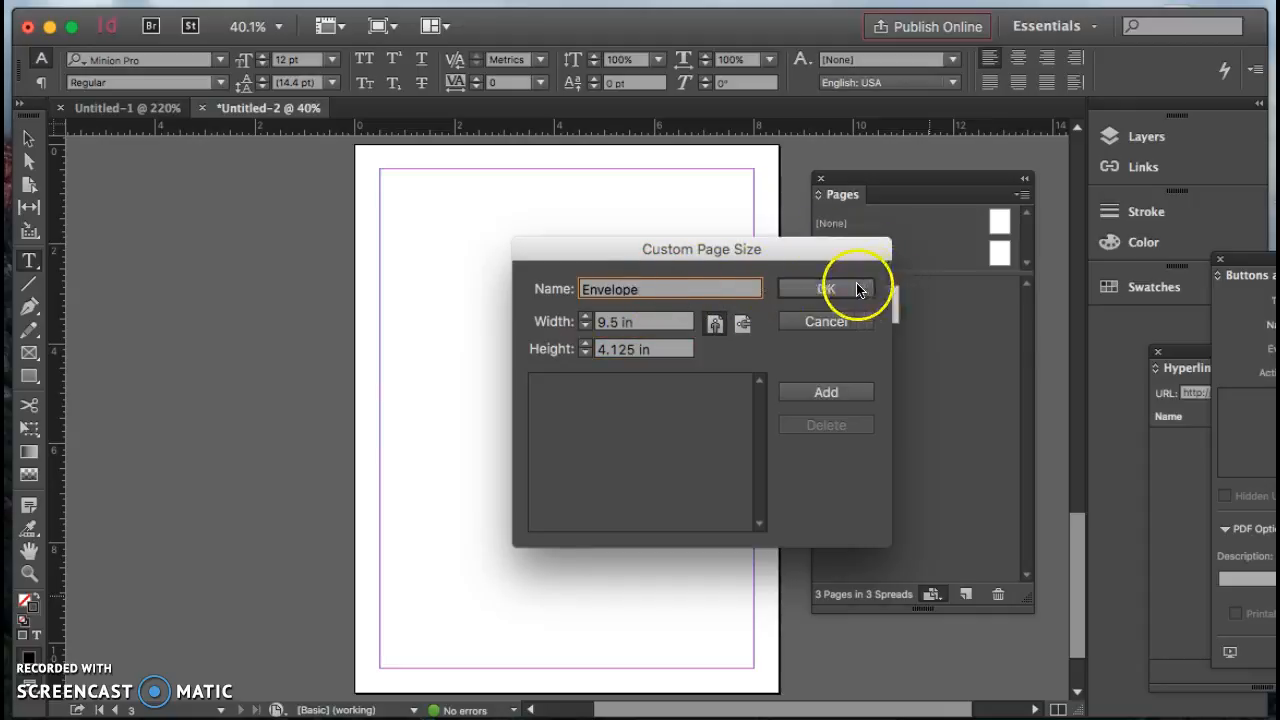
pyautogui.click(857, 288)
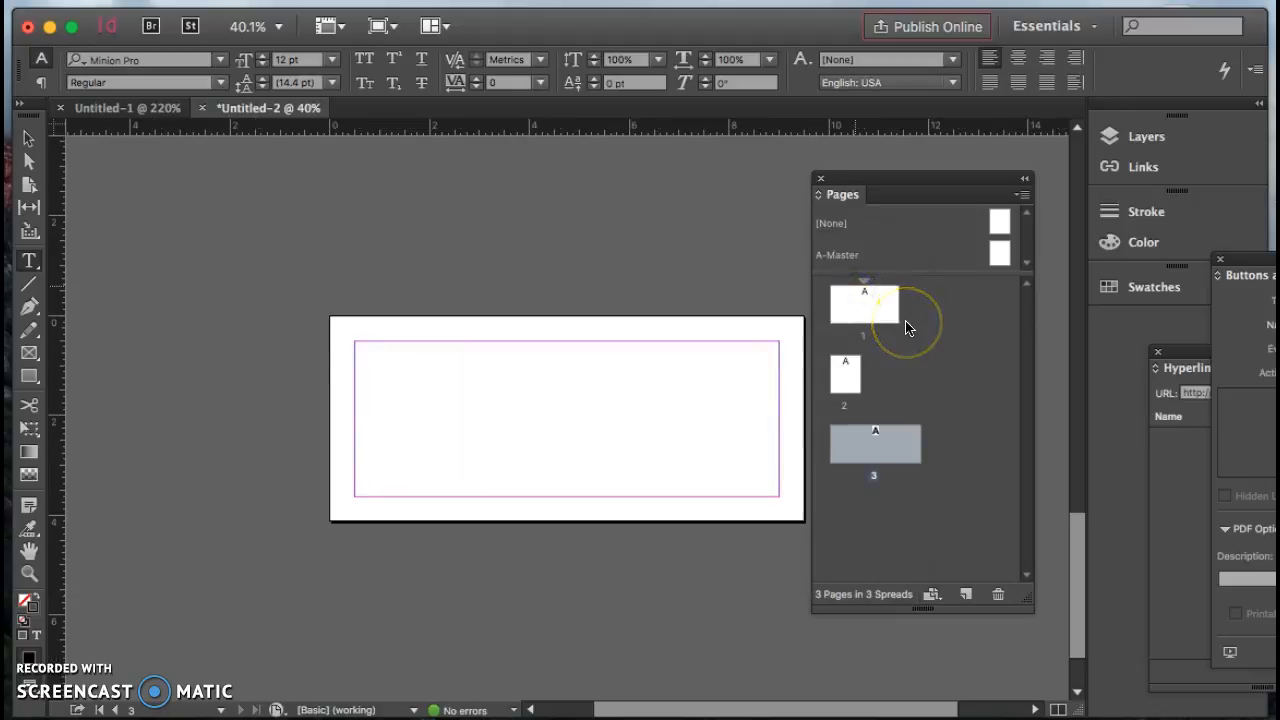
# - View the three differently sized pages in turn, ending on page 1 at actual size
pyautogui.moveTo(868, 478); pyautogui.dragTo(860, 308)
pyautogui.doubleClick(860, 306)
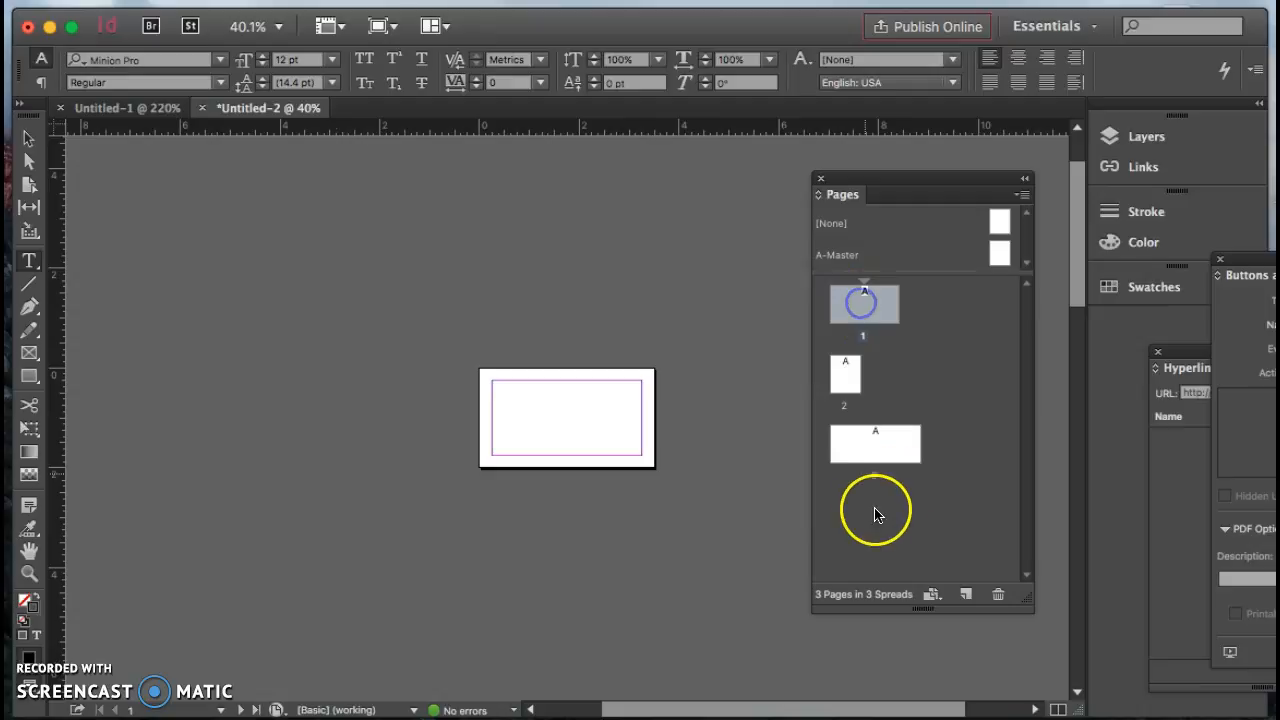
pyautogui.doubleClick(868, 443)
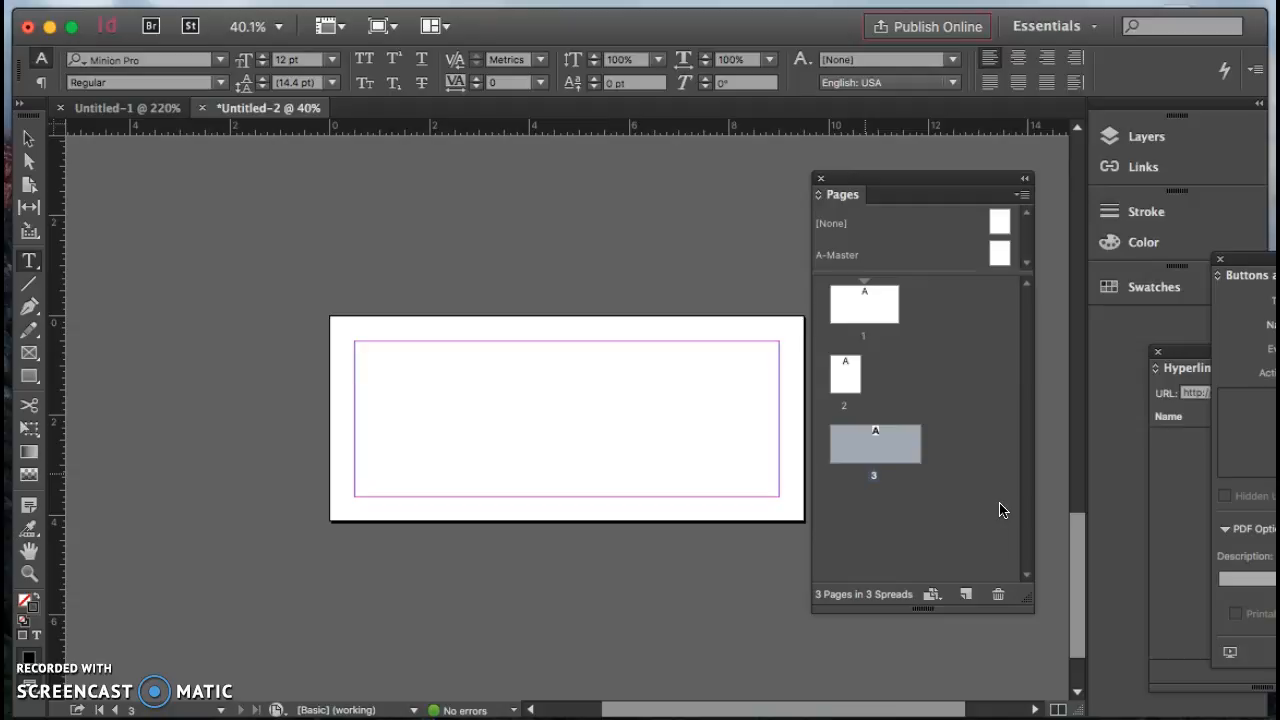
pyautogui.doubleClick(845, 375)
pyautogui.doubleClick(866, 308)
pyautogui.doubleClick(893, 445)
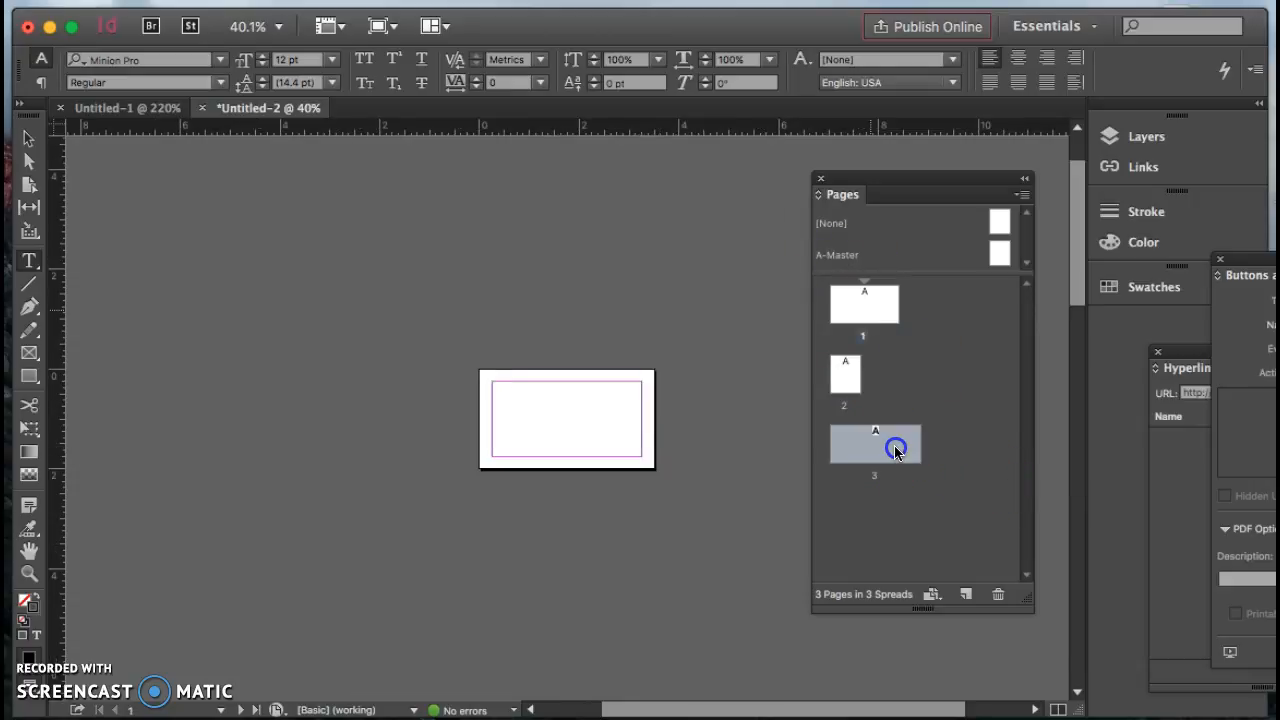
pyautogui.doubleClick(856, 378)
pyautogui.doubleClick(864, 300)
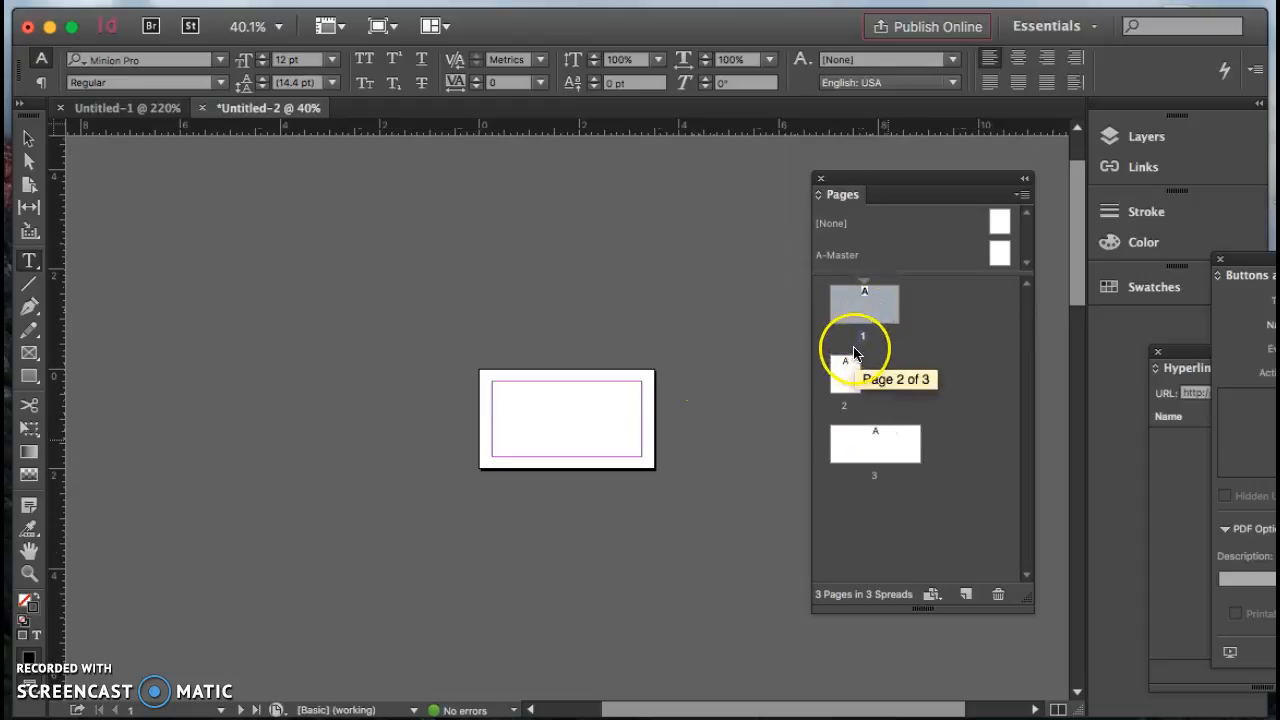
pyautogui.press('super+1')
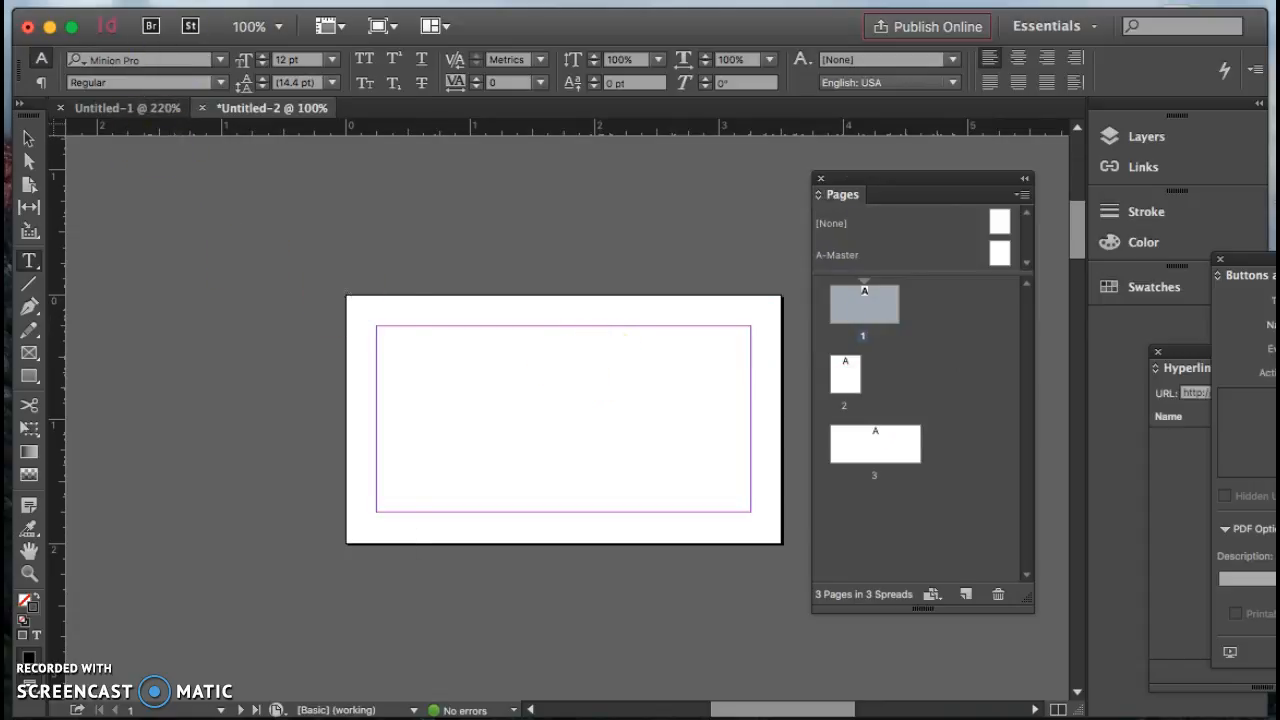
# - Start saving the document as lastname_u2 on the Desktop
pyautogui.click(180, 0)
pyautogui.click(206, 130)
pyautogui.moveTo(575, 107); pyautogui.dragTo(409, 229)
pyautogui.press('BackSpace')
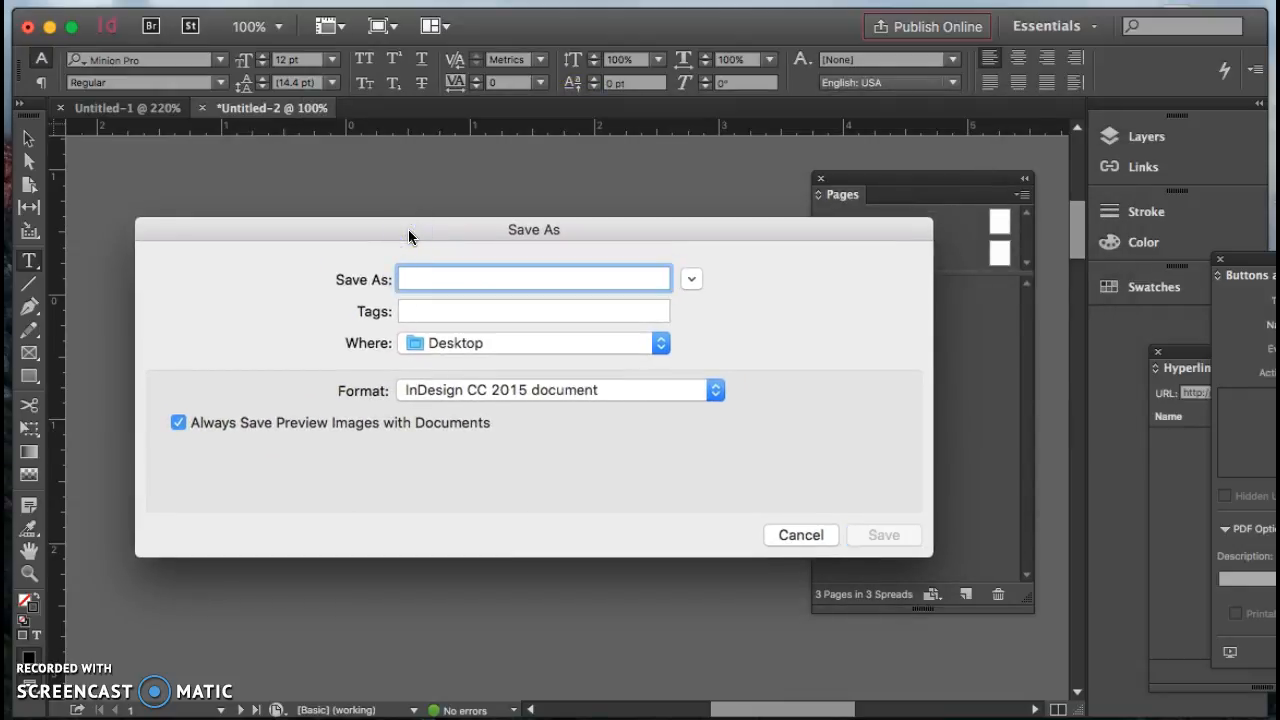
pyautogui.write('lastname_')
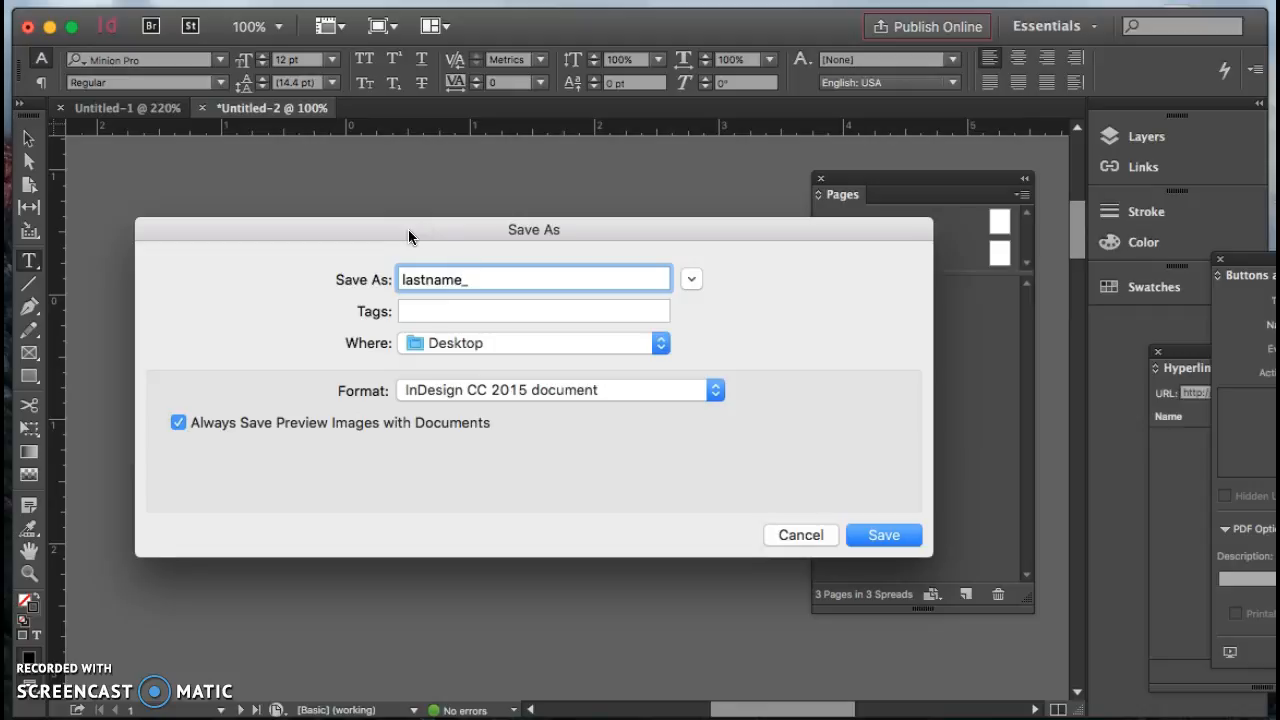
pyautogui.write('u2')
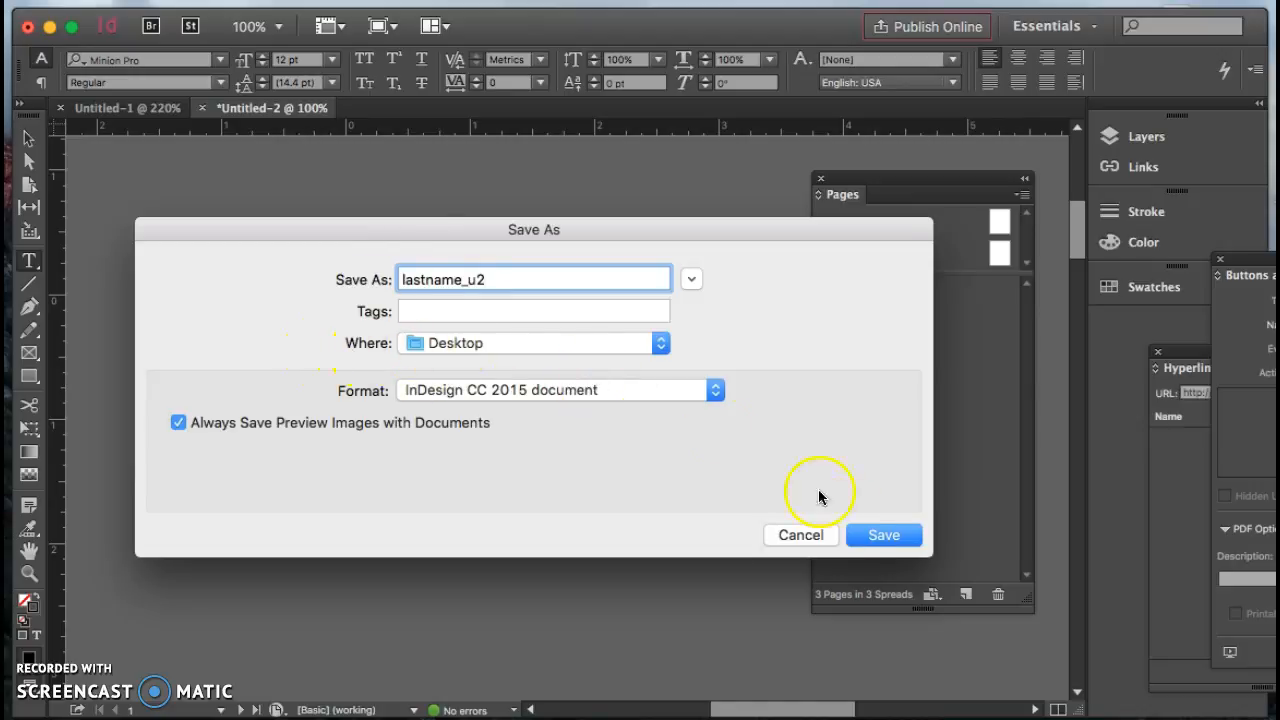
pyautogui.click(603, 343)
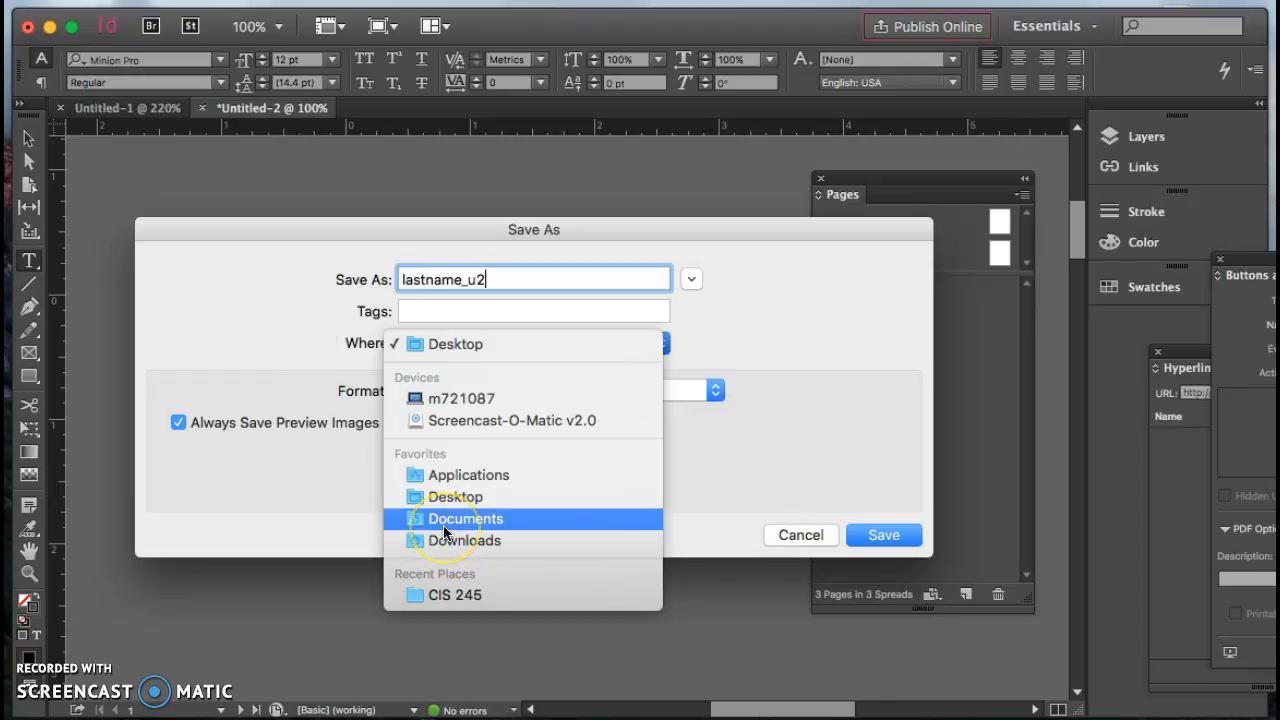
pyautogui.click(784, 313)
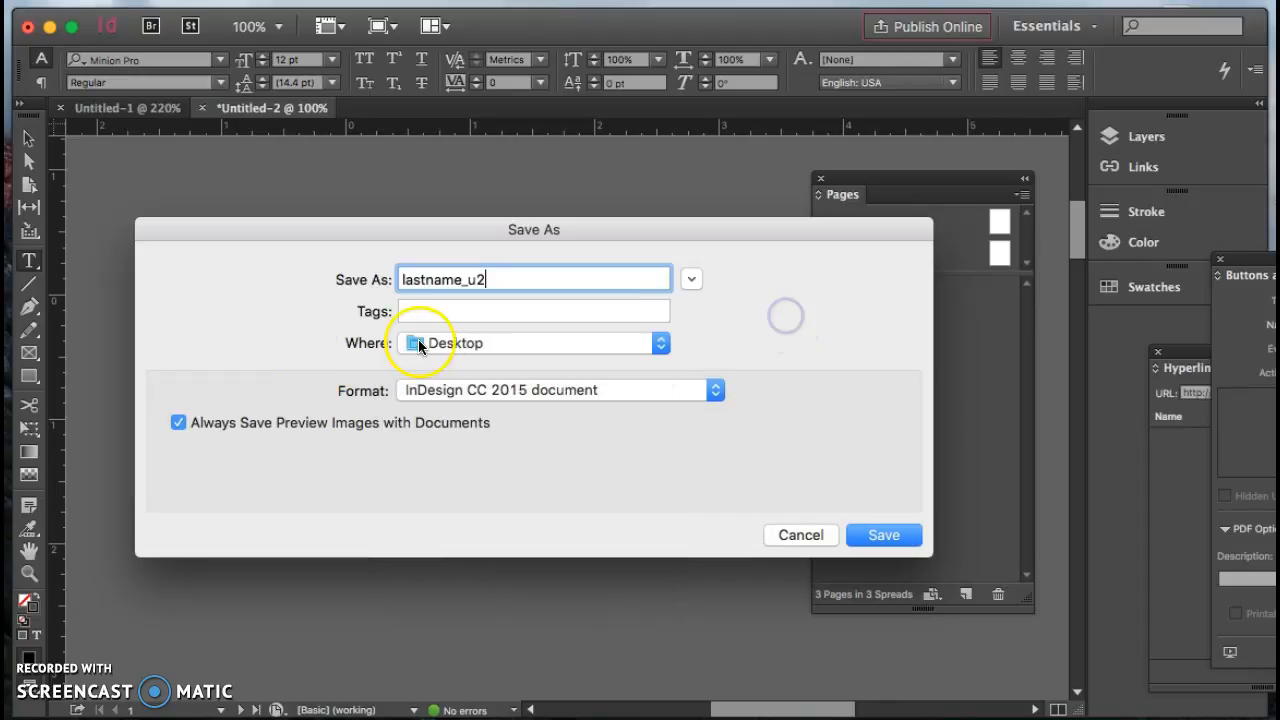